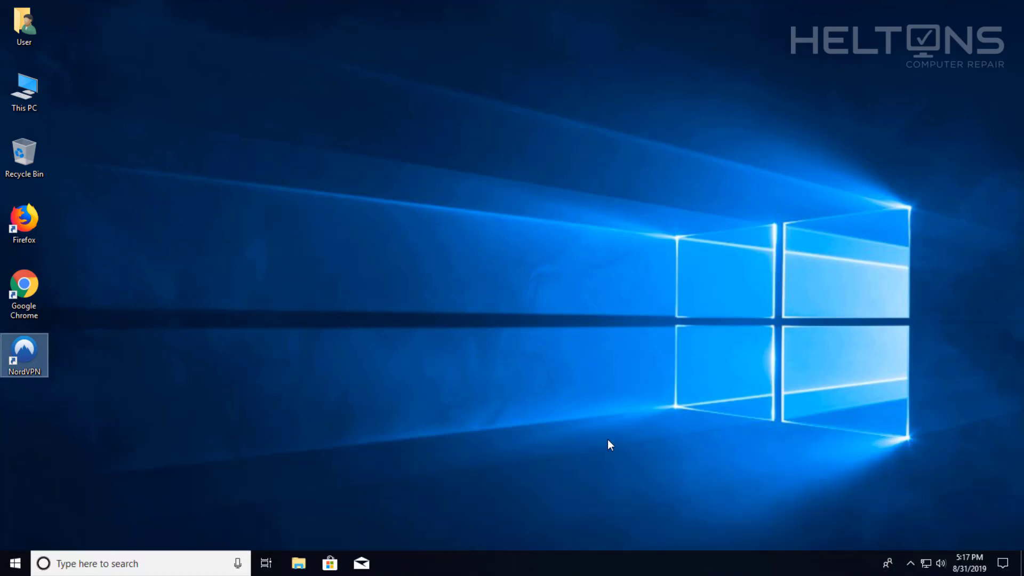
Step: Click an empty spot on the desktop to clear the selection
click(571, 437)
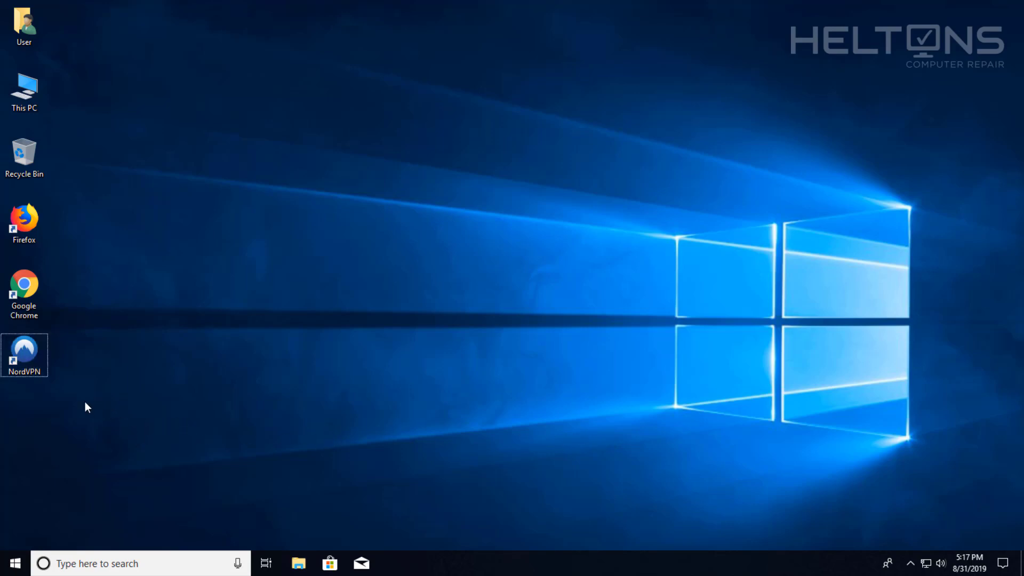
Step: Launch Firefox, go to nordvpn.com and scroll through the Pricing order page
double_click(32, 232)
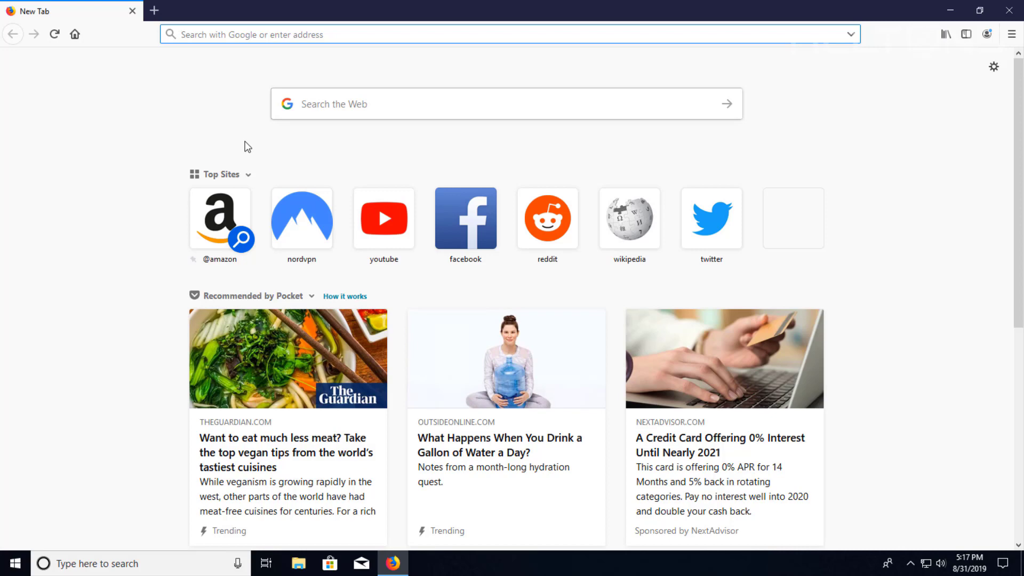
text(nordvpn.com/front-page/?utm_expid=.GQbK0E52RLCuAQ6Ue_5Qg.1&utm_referrer=)
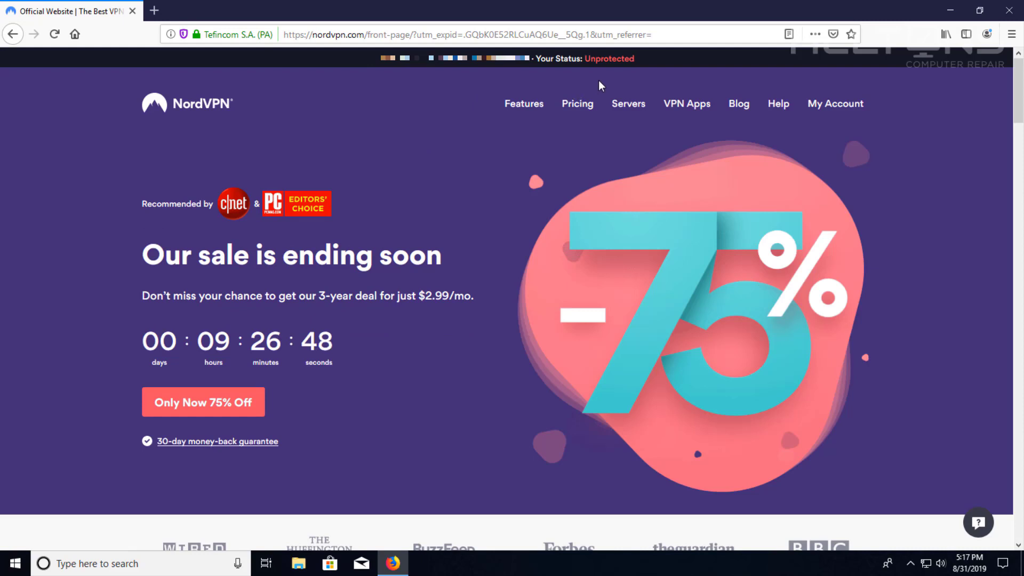
click(577, 109)
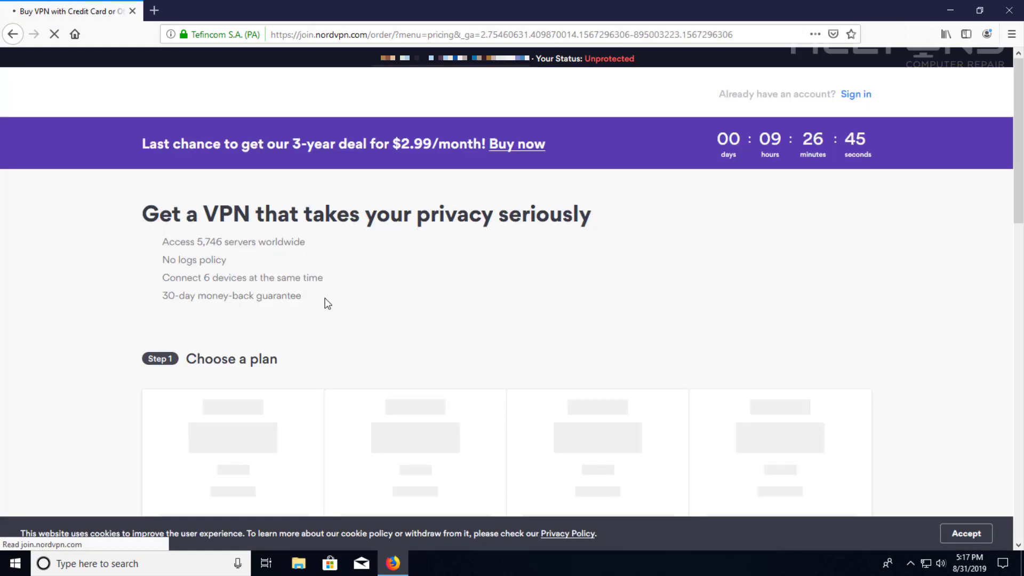
scroll(320, 293, down, 4)
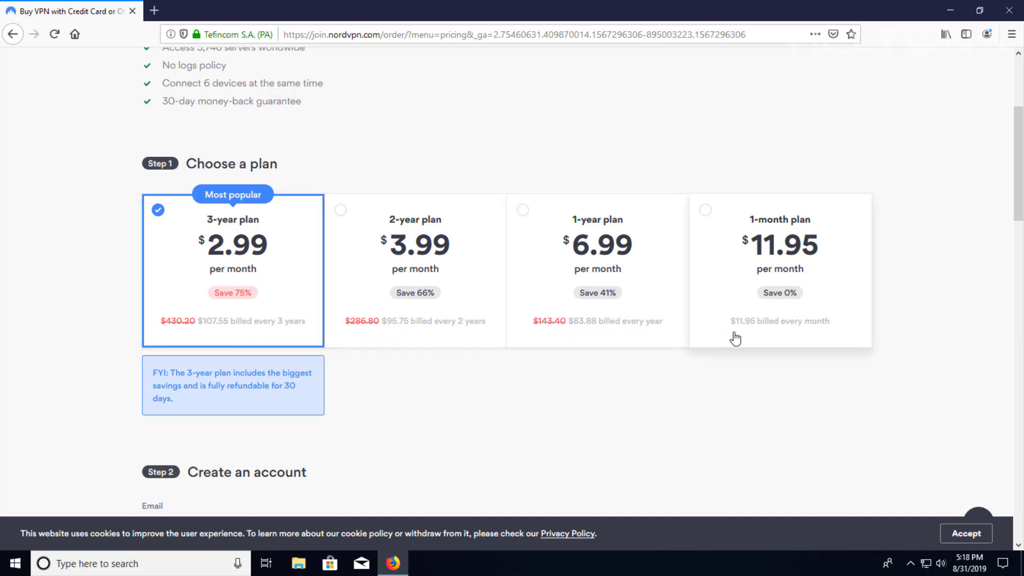
scroll(610, 353, down, 3)
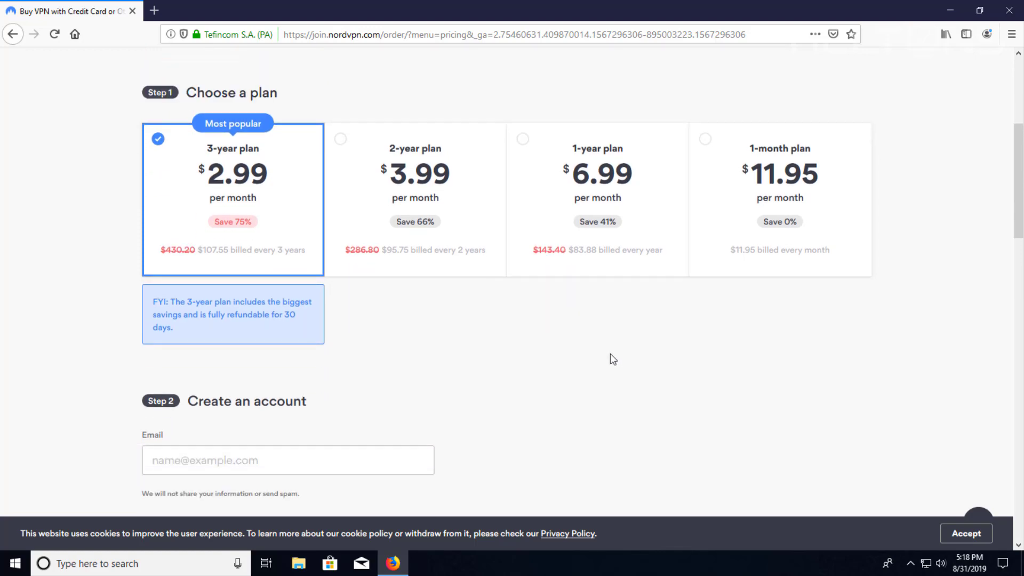
scroll(458, 337, down, 8)
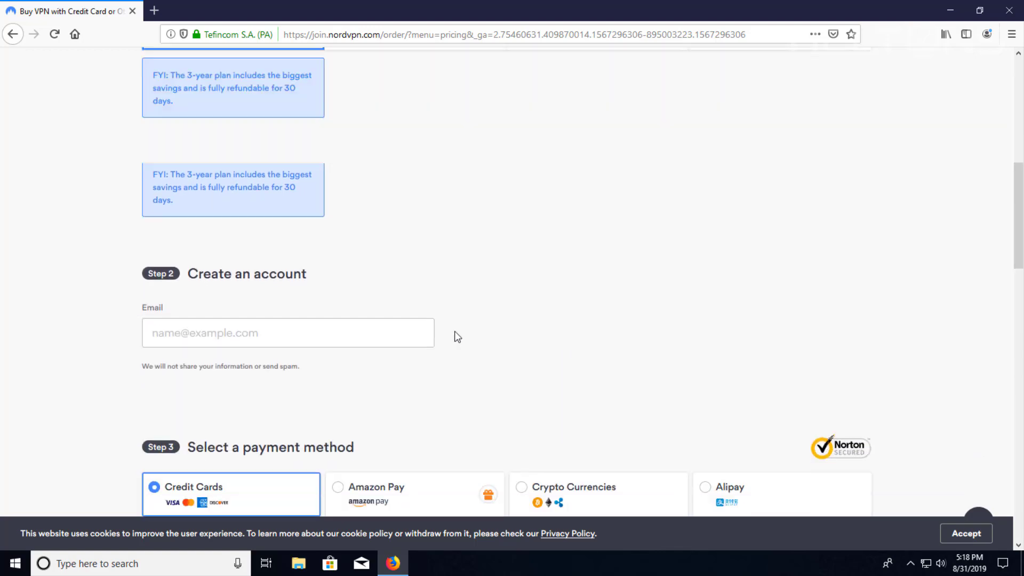
scroll(463, 336, down, 10)
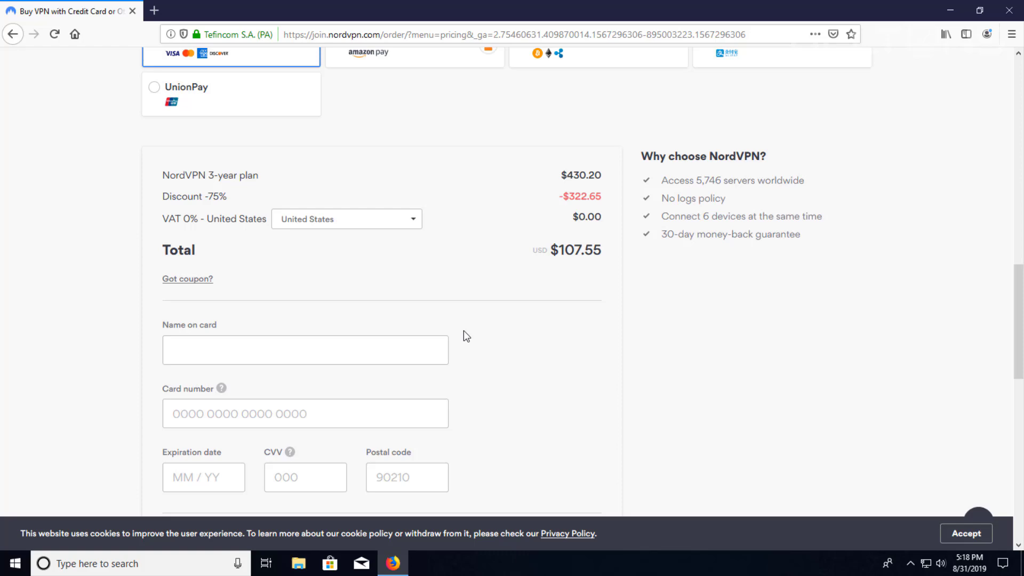
scroll(467, 344, up, 20)
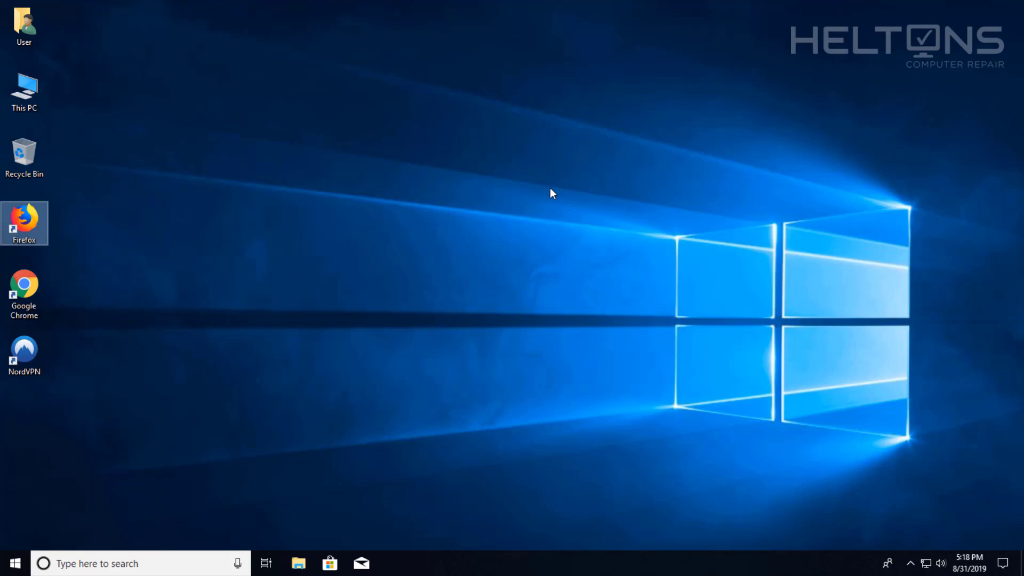
Step: Relaunch Firefox, open Options from the ☰ menu and scroll to Network Settings
click(475, 192)
double_click(34, 221)
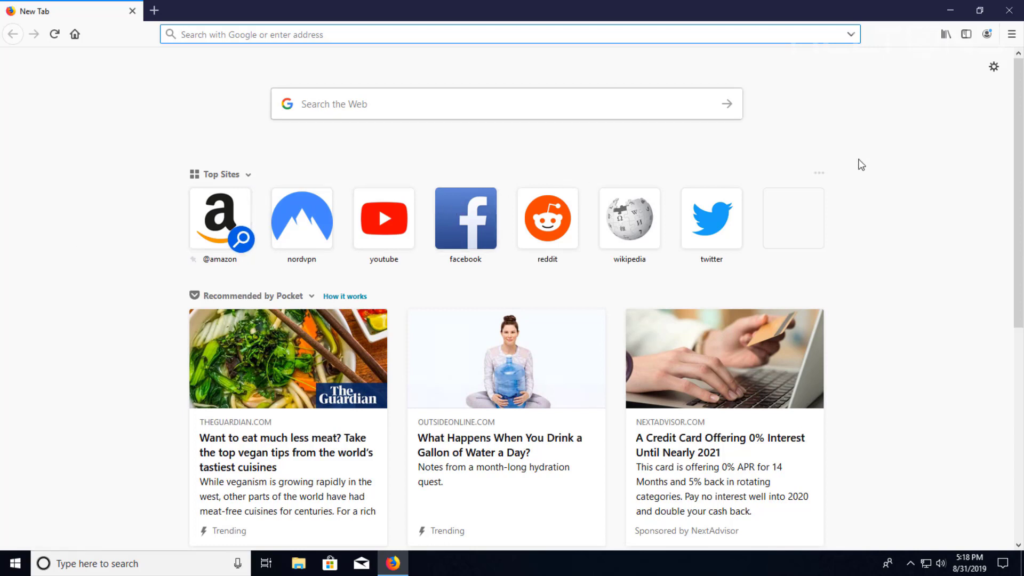
click(1011, 35)
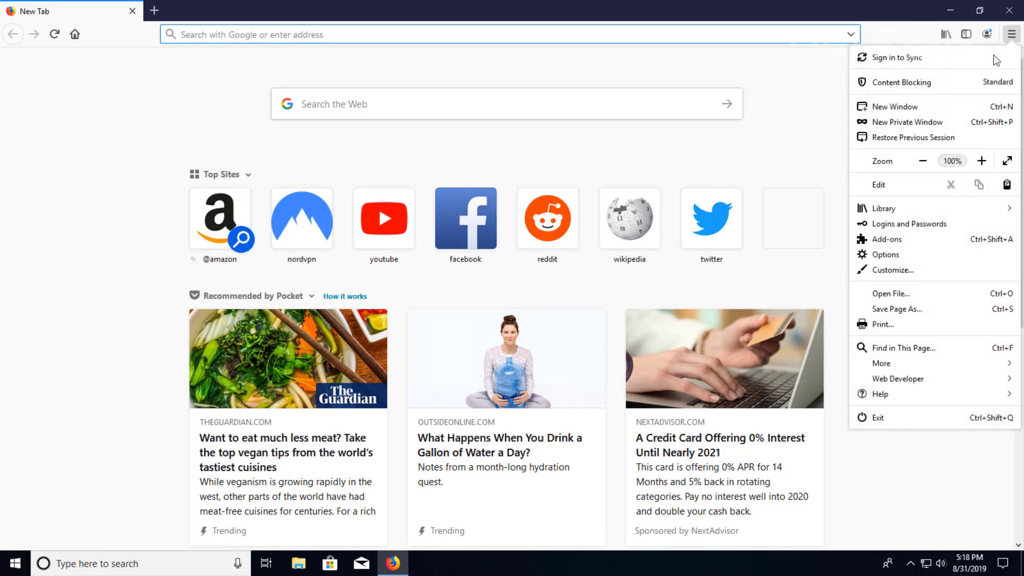
click(920, 258)
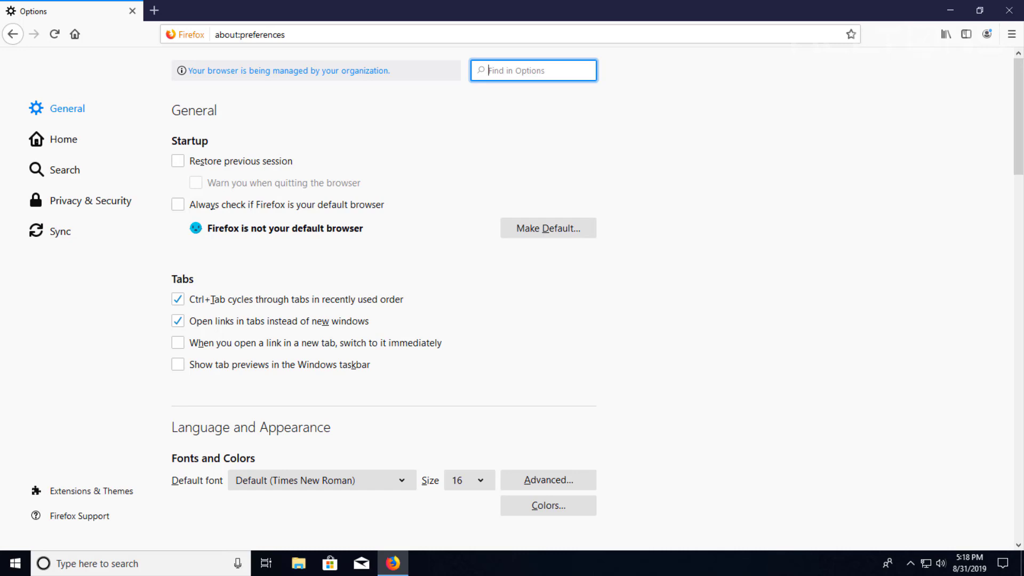
scroll(422, 315, down, 9)
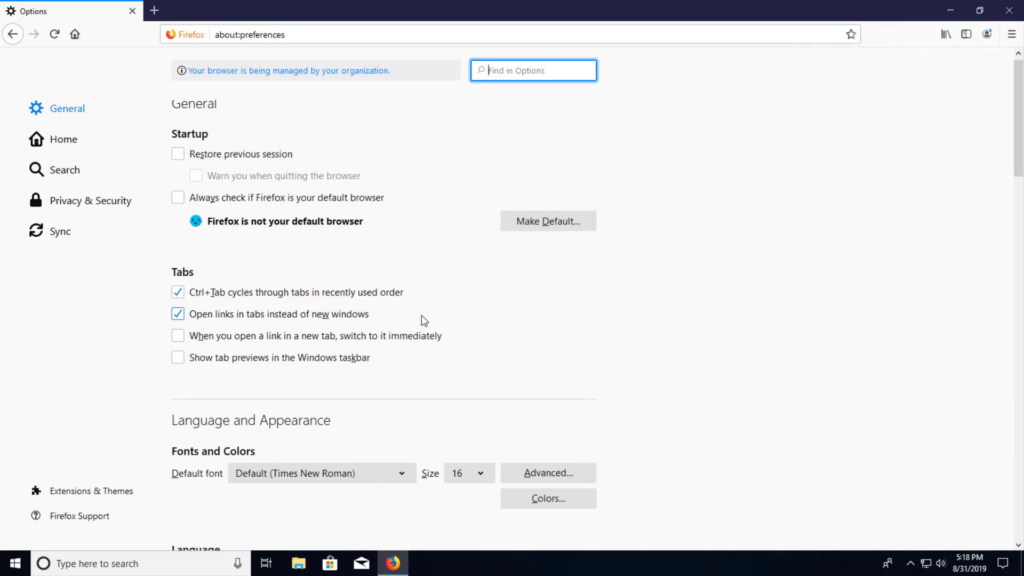
scroll(498, 320, down, 20)
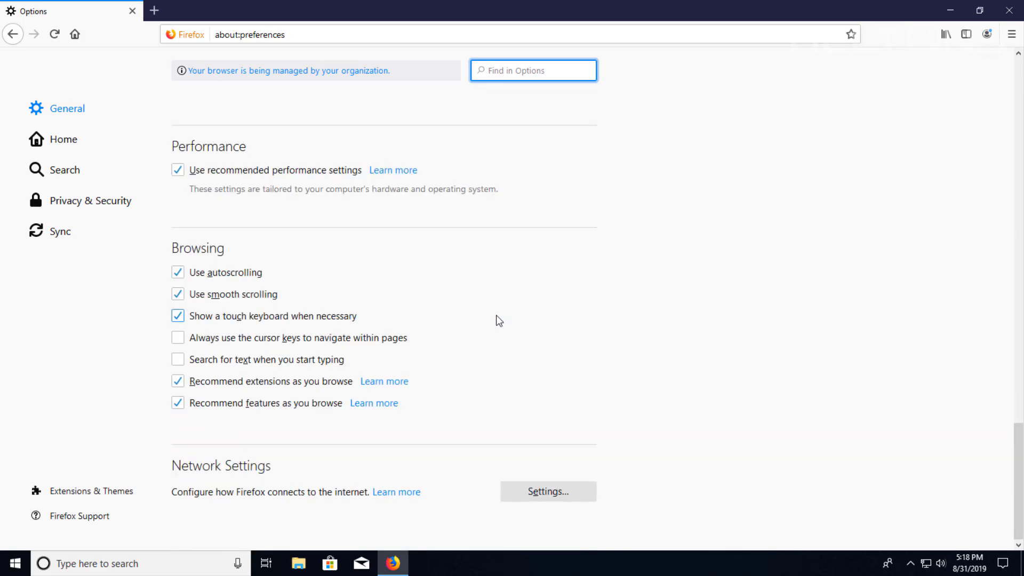
drag(1017, 434, 1009, 509)
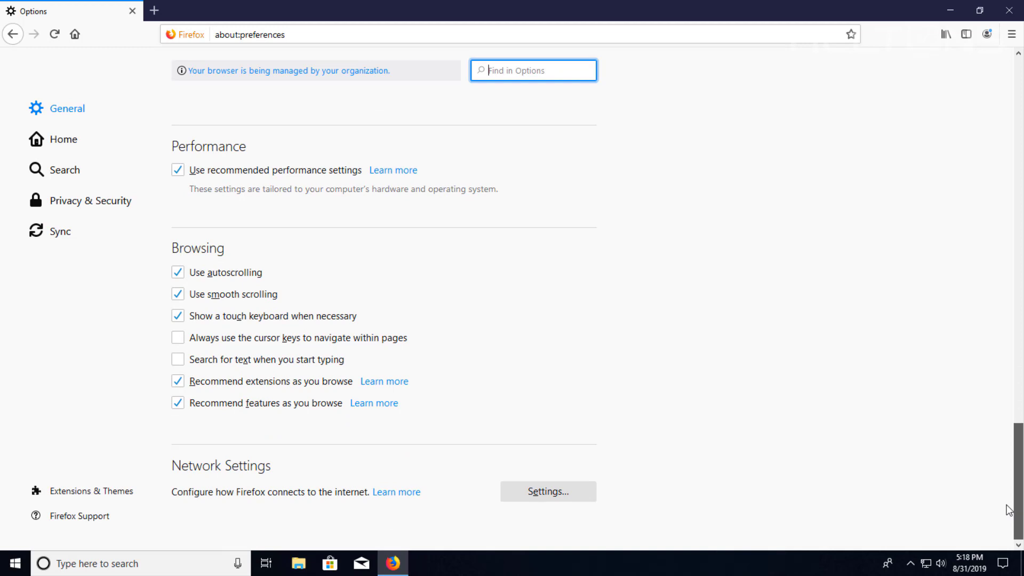
Step: Open Network Settings and select Manual proxy configuration
click(579, 494)
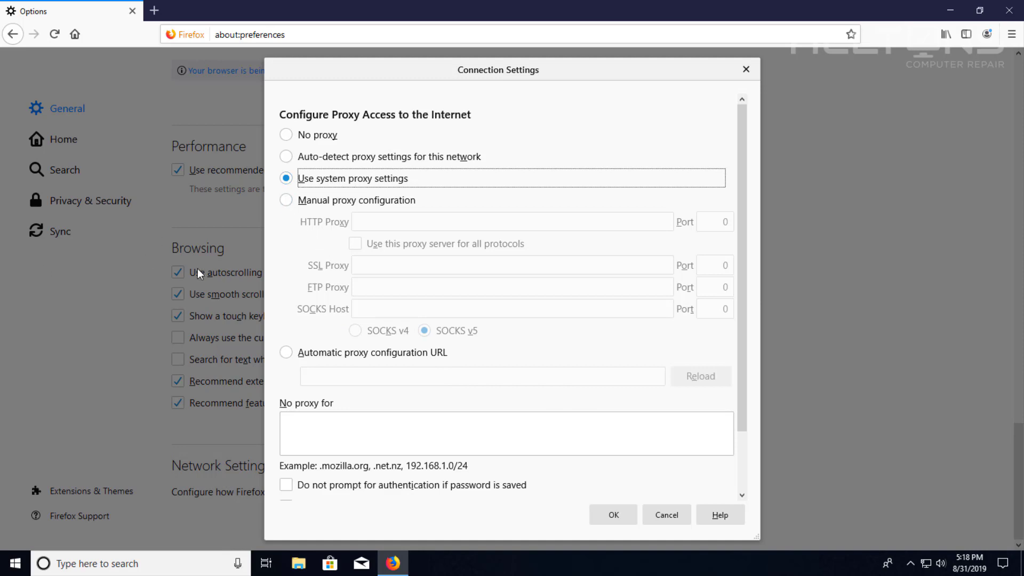
click(286, 200)
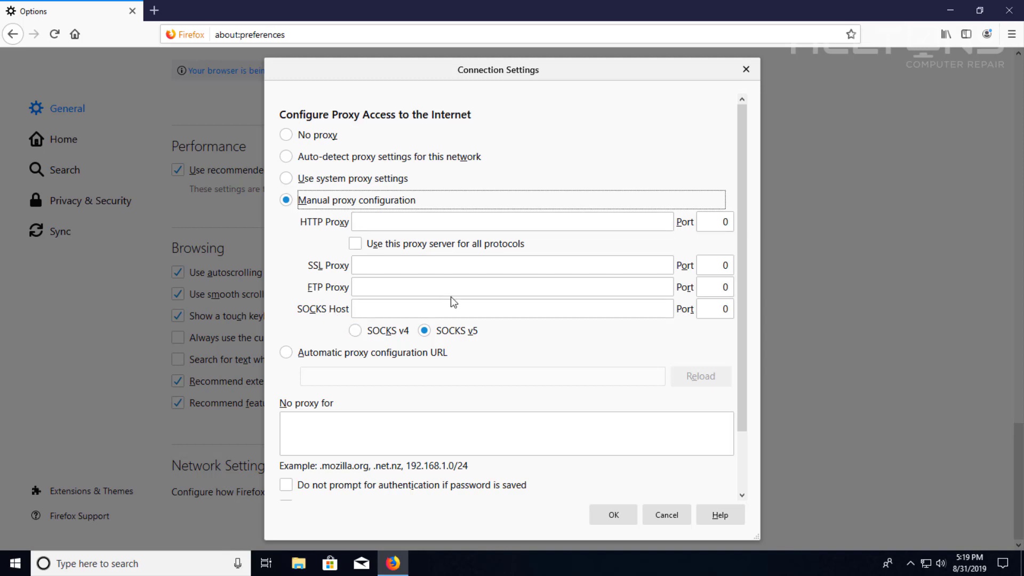
Step: In a new tab, search Google for 'nordvpn best' and open NordVPN's server list page
click(152, 11)
text(google.com/)
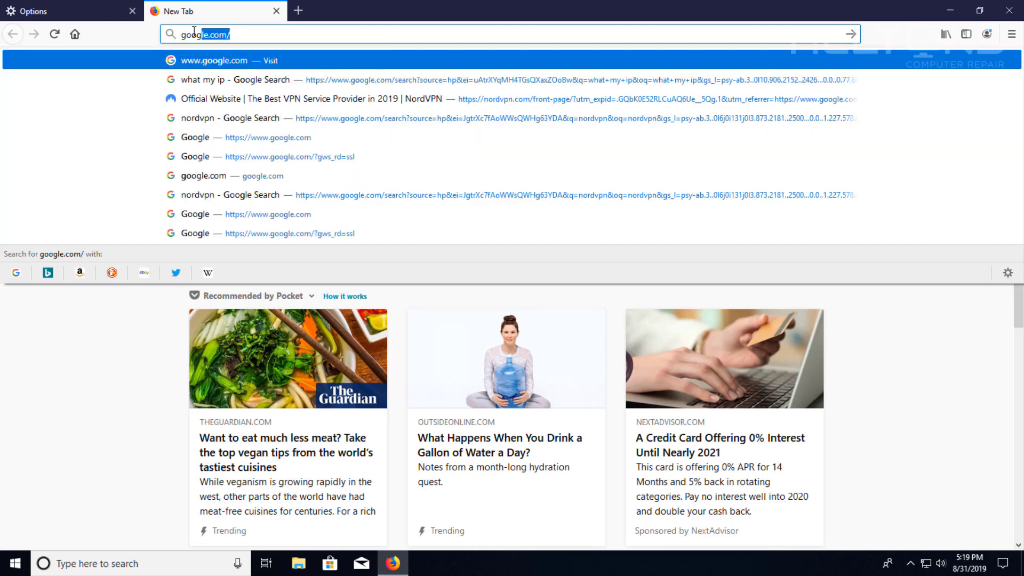
key(Return)
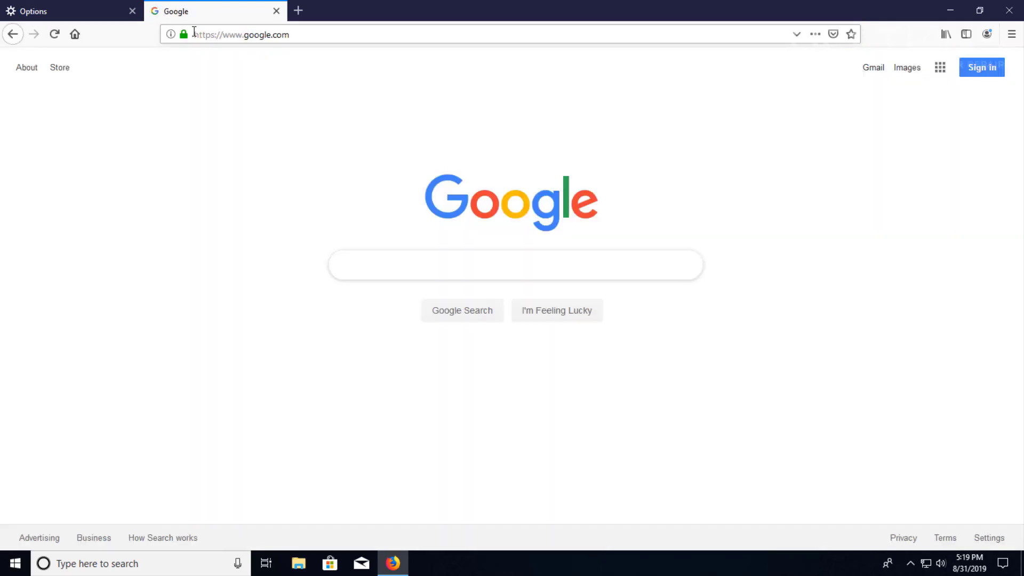
text(nordvpn best)
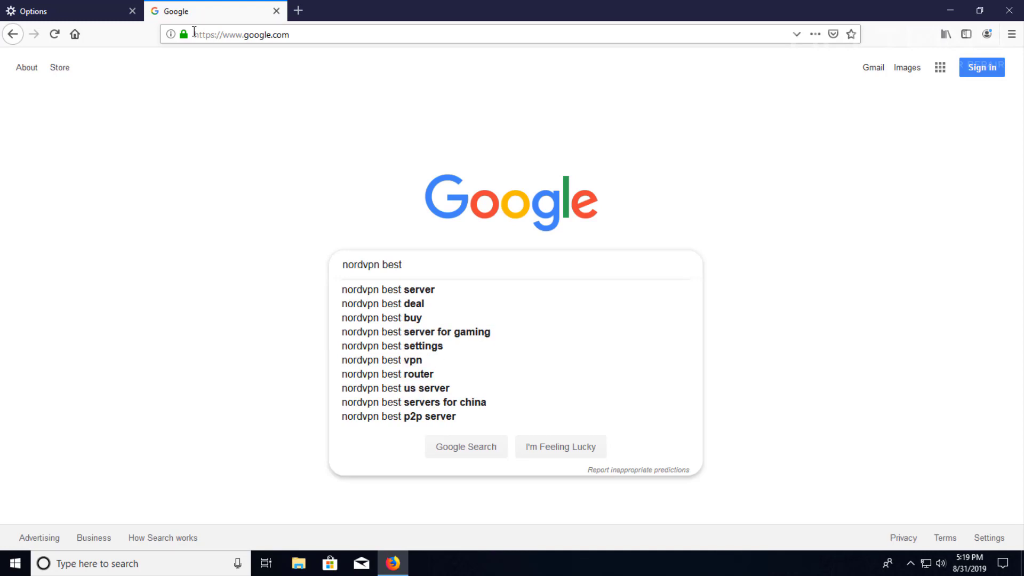
key(Down)
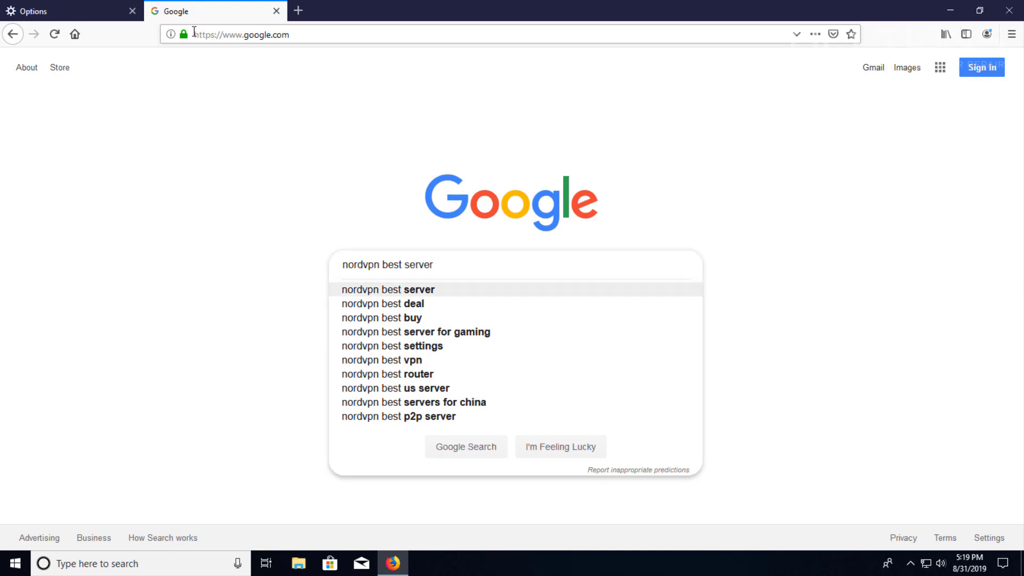
key(Return)
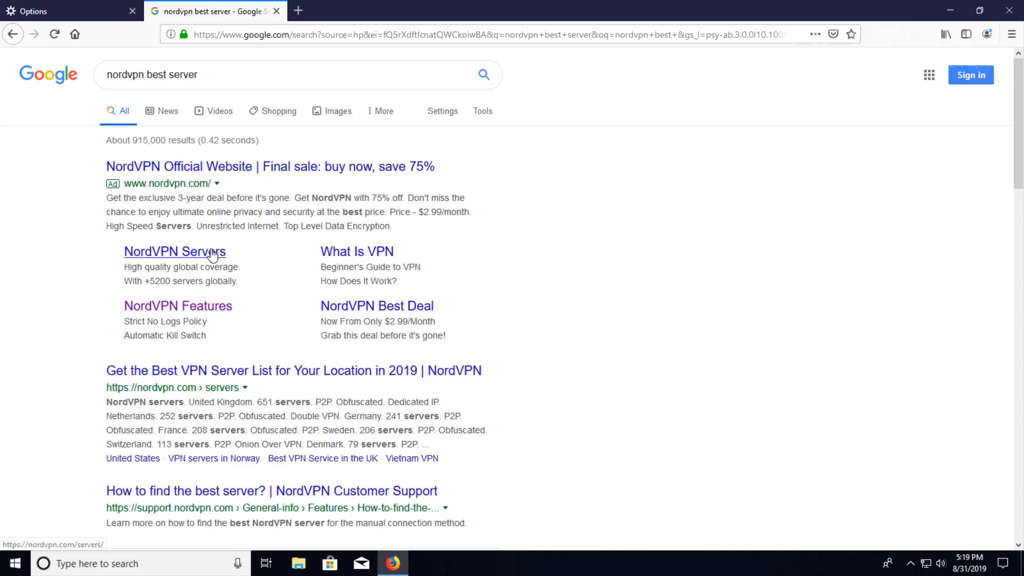
click(275, 375)
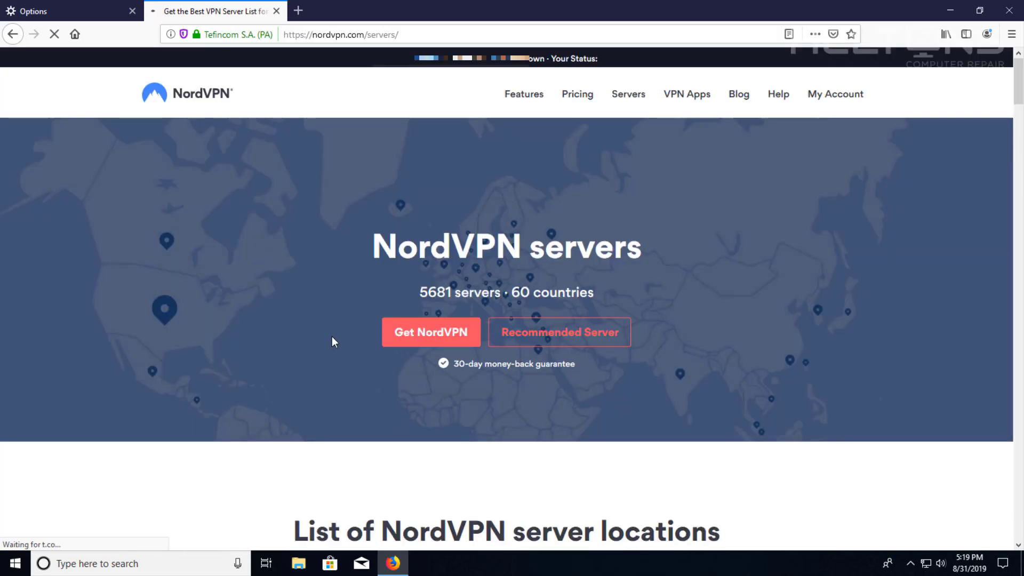
Step: Show the recommended server, close the promo pop-ups and copy us3875.nordvpn.com
click(522, 336)
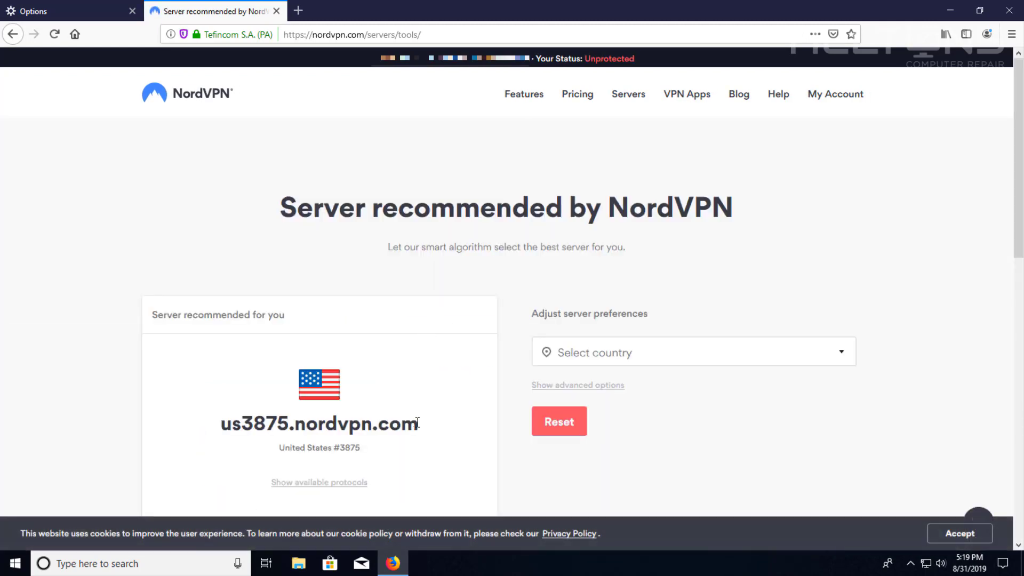
drag(418, 424, 210, 427)
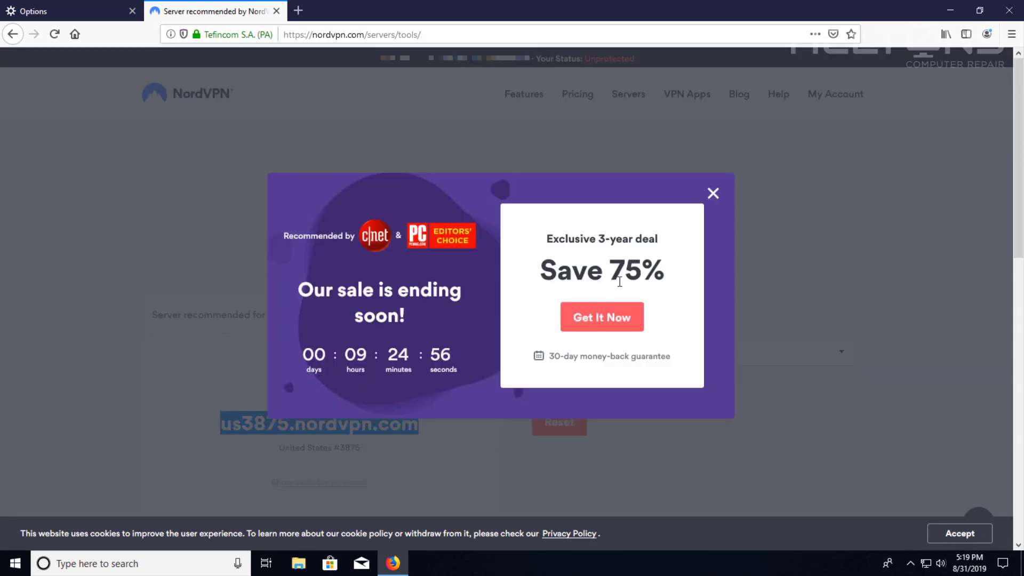
click(712, 194)
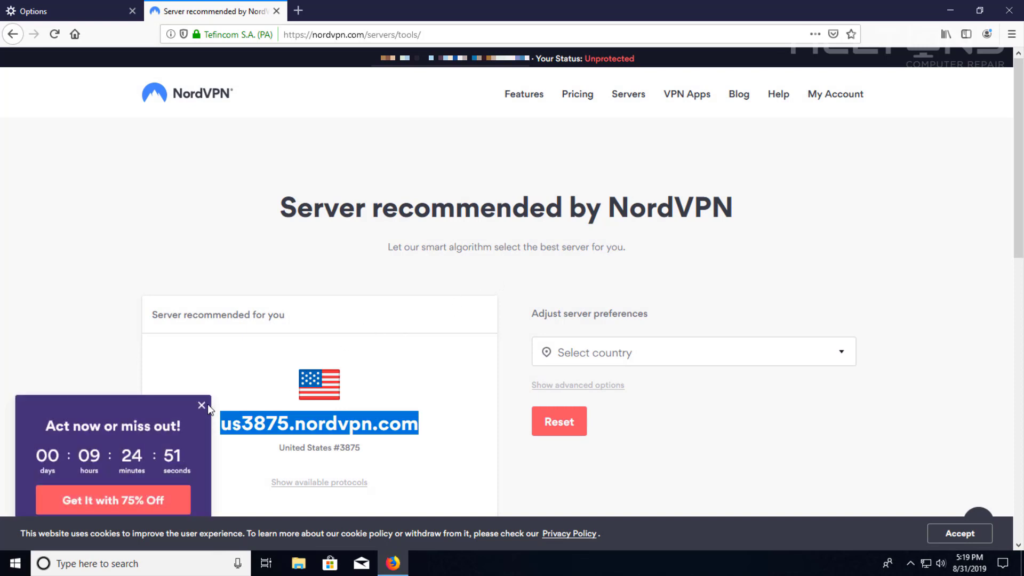
click(202, 405)
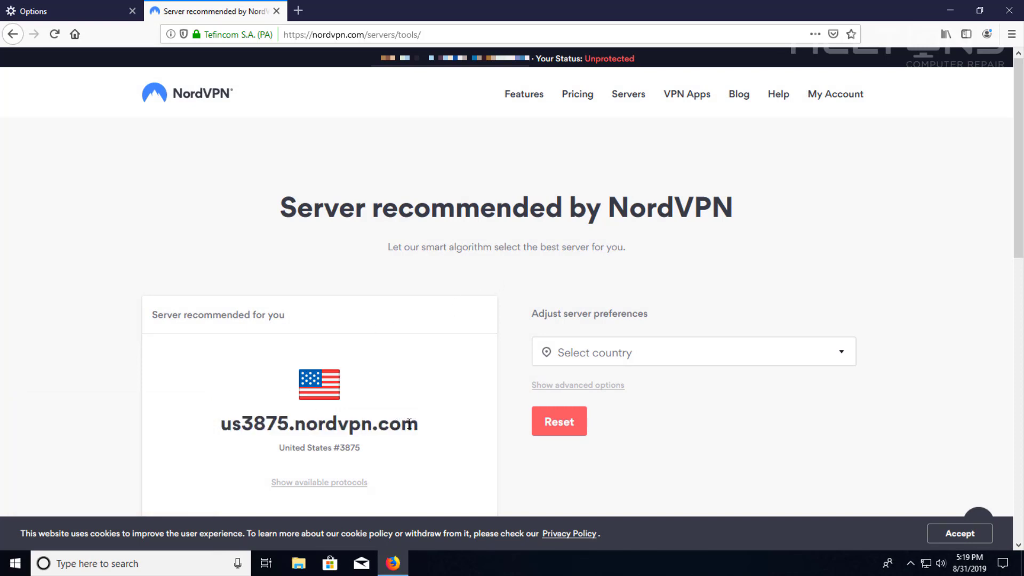
drag(408, 423, 219, 424)
right_click(240, 419)
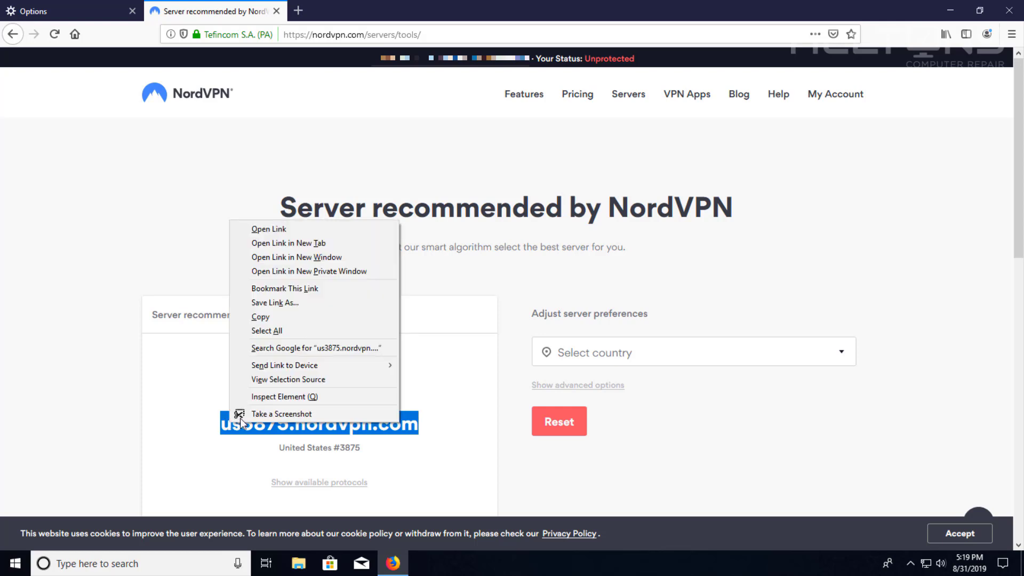
click(269, 316)
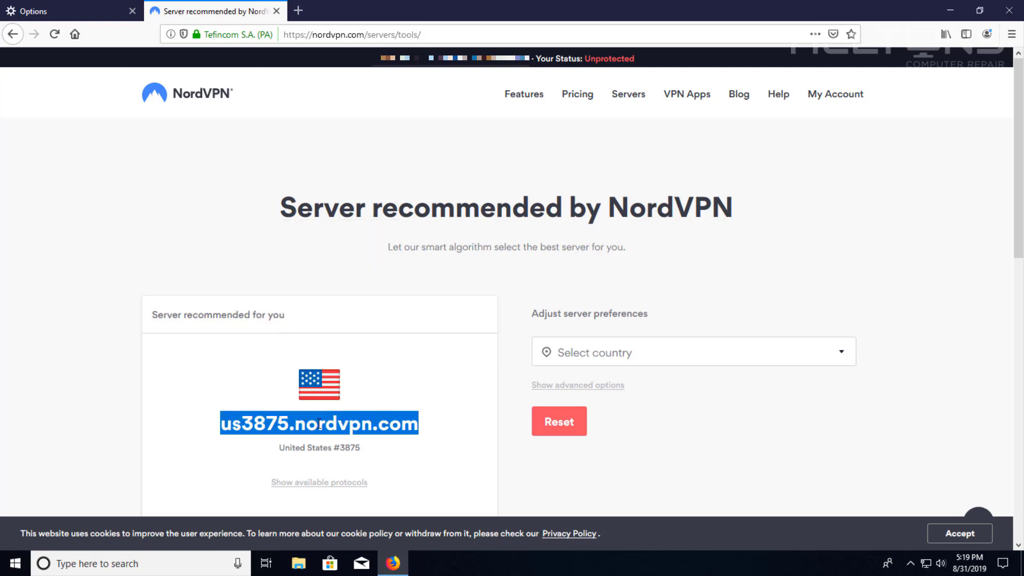
Step: Paste us3875.nordvpn.com as HTTP Proxy for all protocols, port 80, without saved-password prompts
click(70, 19)
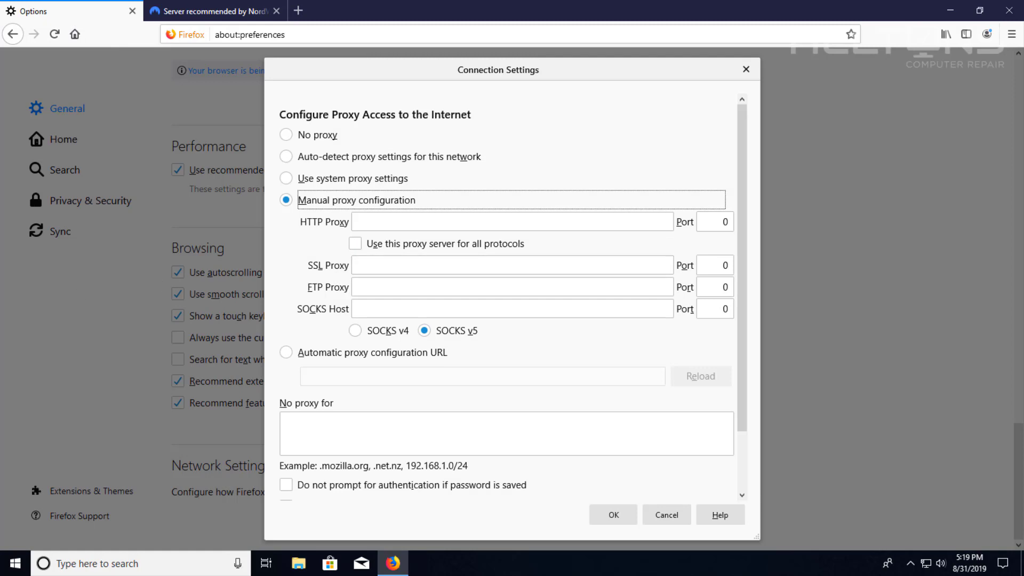
click(372, 223)
right_click(371, 224)
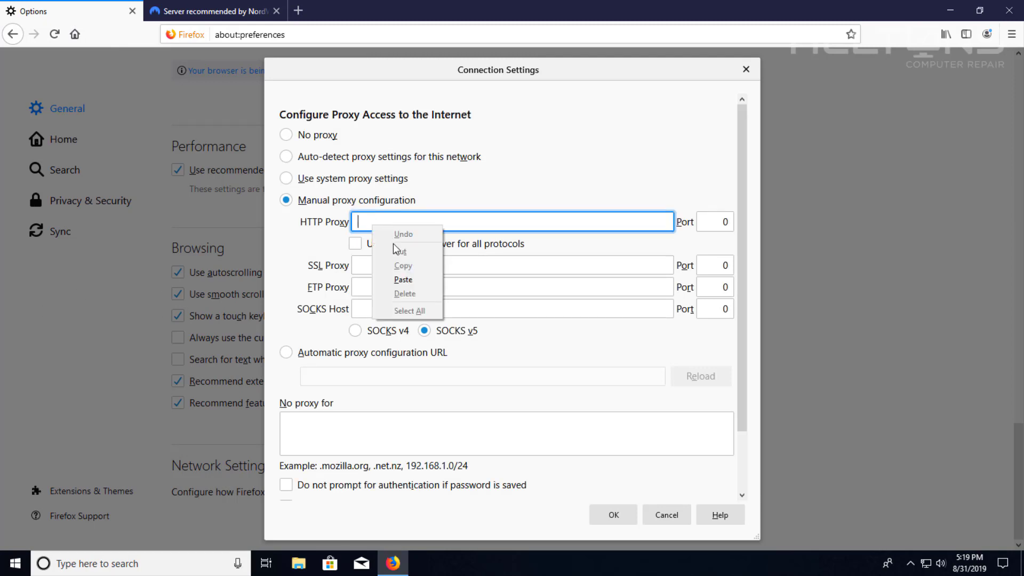
click(404, 279)
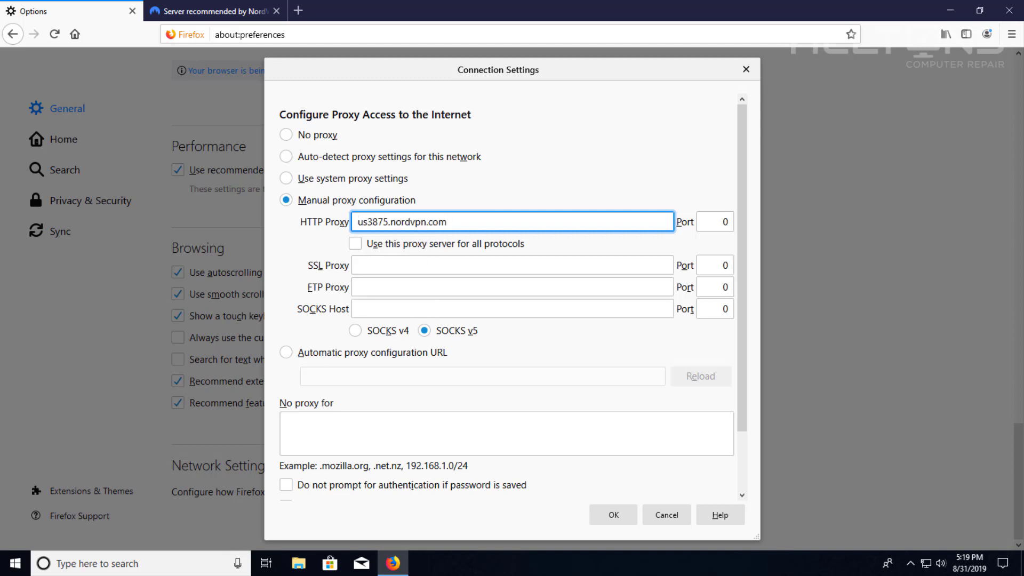
click(362, 245)
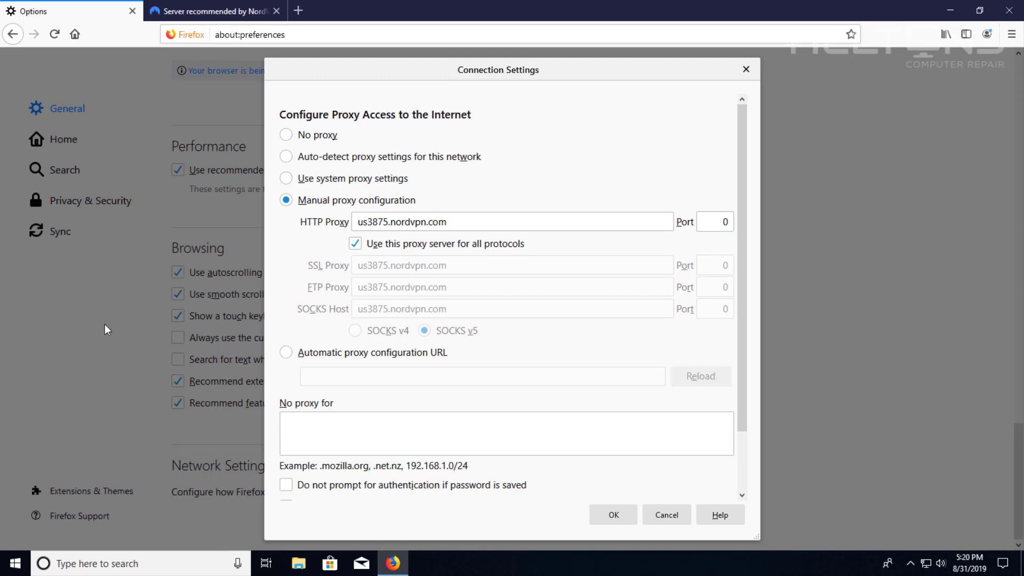
double_click(726, 221)
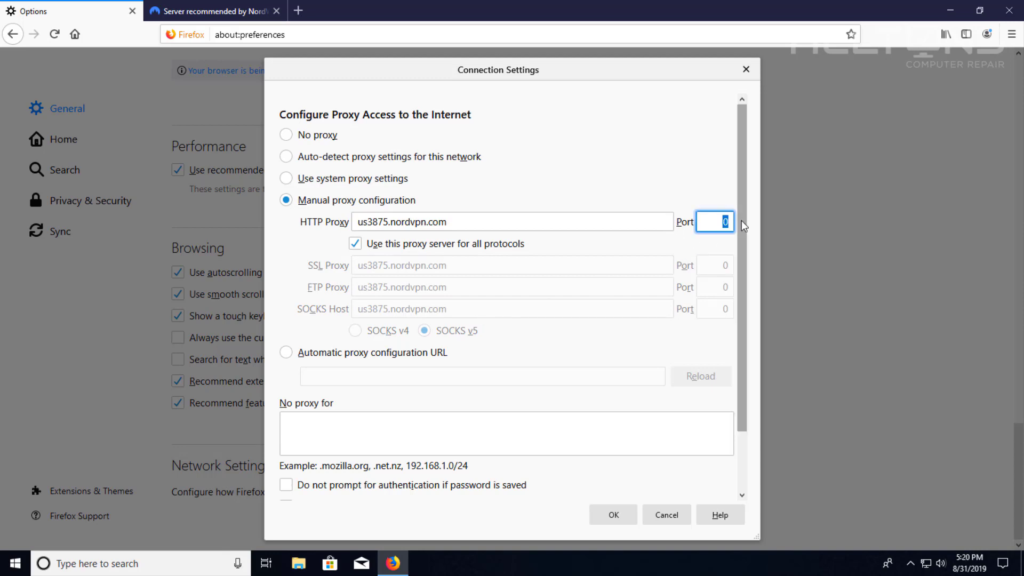
text(80)
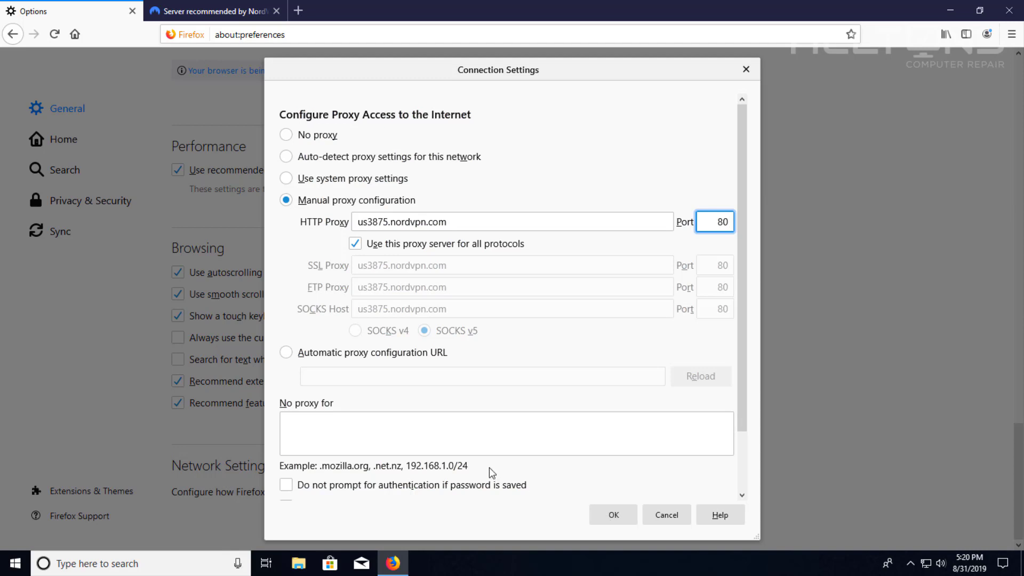
scroll(488, 467, down, 2)
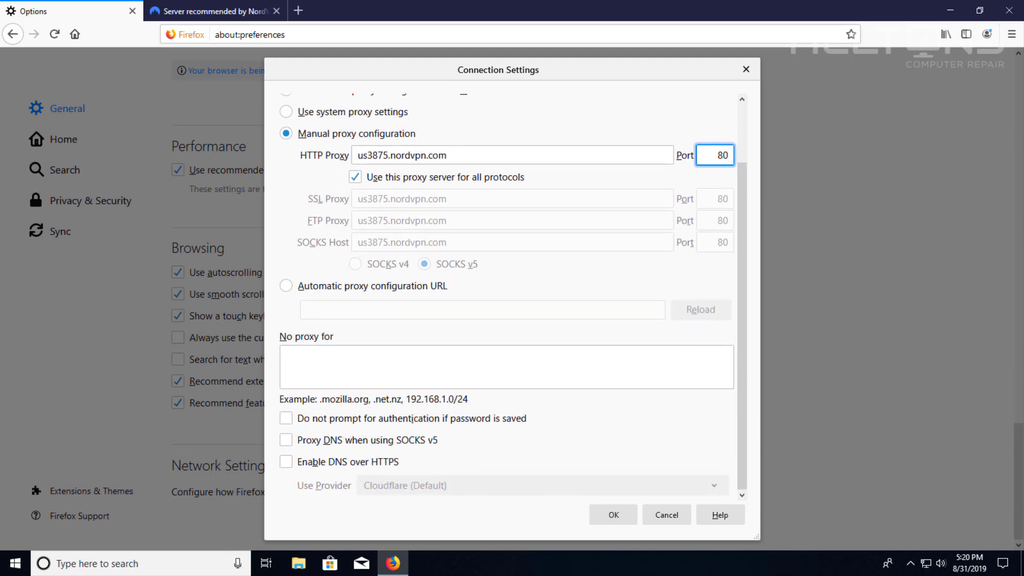
click(285, 419)
Step: Apply the proxy settings, restart Firefox and dismiss the repeated proxy login prompts
click(607, 515)
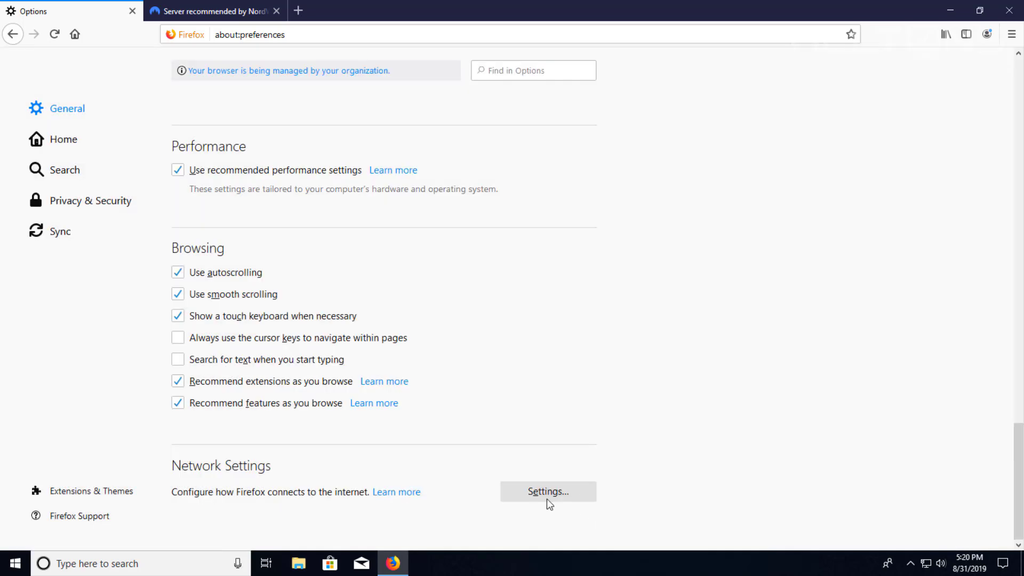
click(132, 11)
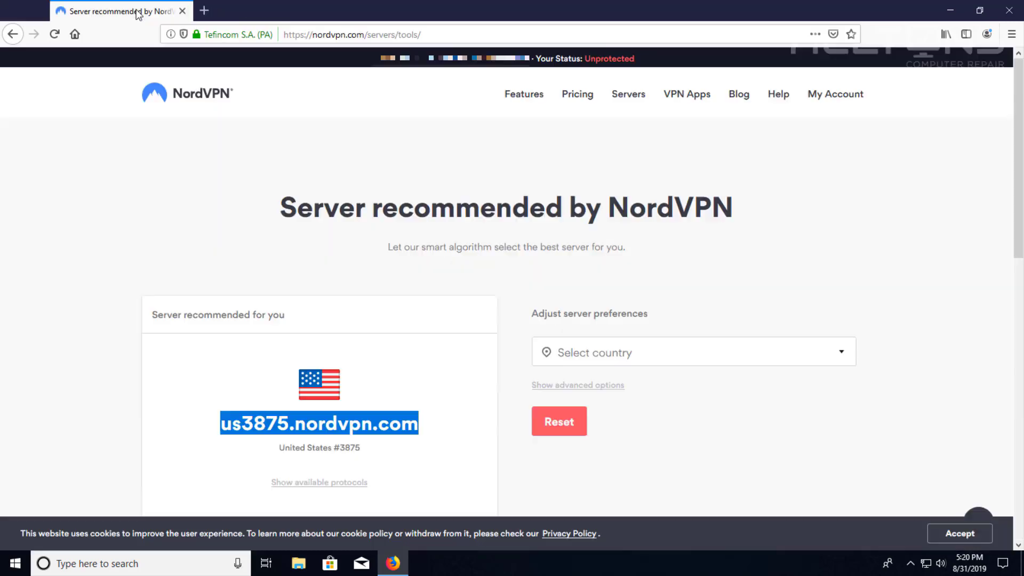
click(132, 11)
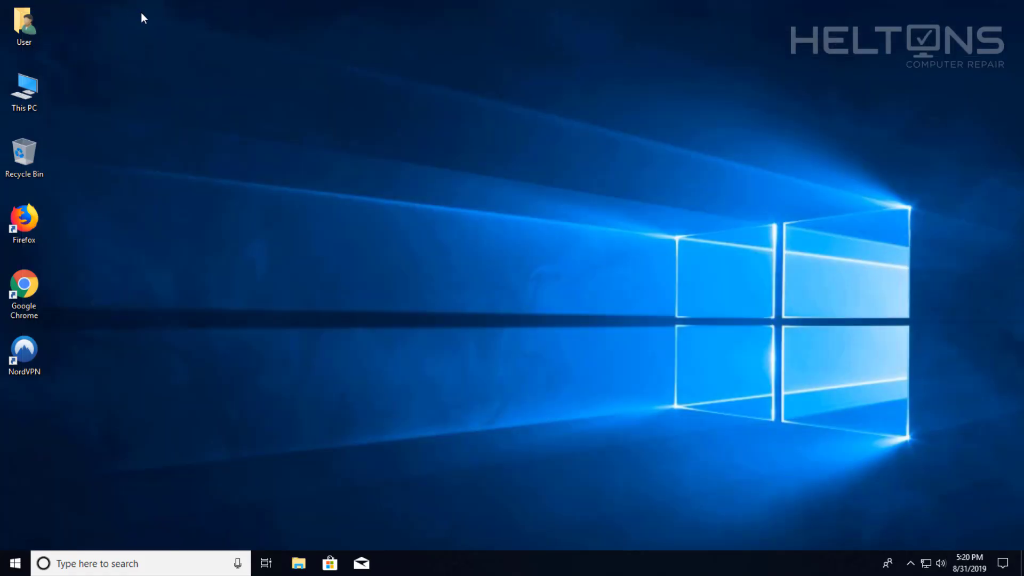
double_click(24, 221)
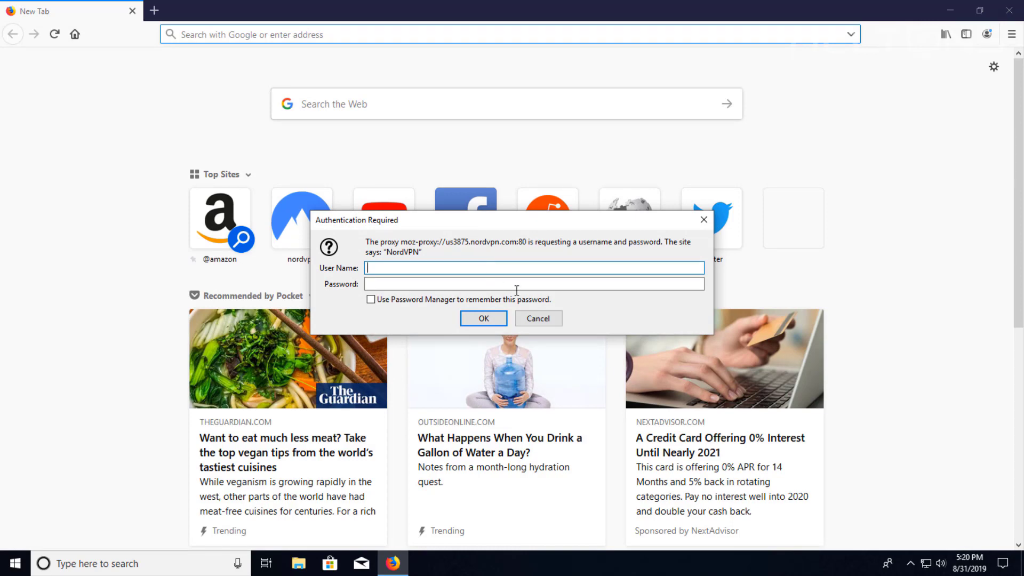
click(533, 316)
click(525, 319)
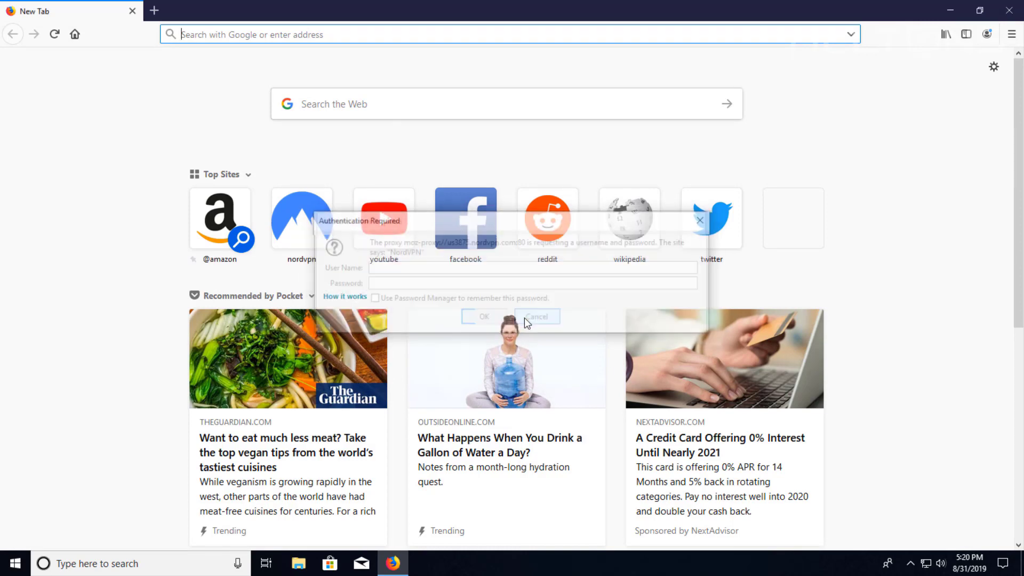
click(529, 320)
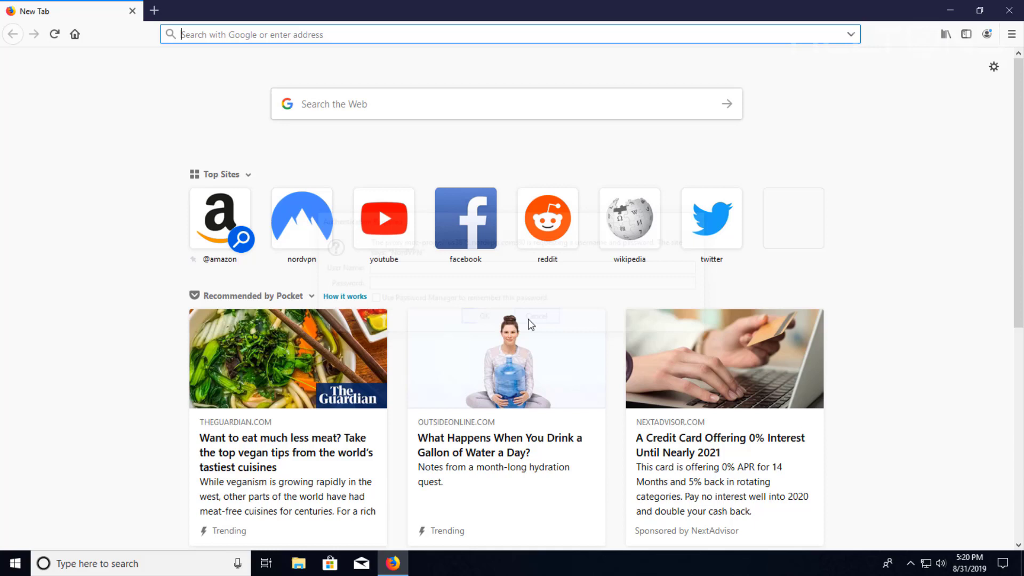
Step: In a new tab, head to google.com and submit the NordVPN service username and password
click(154, 11)
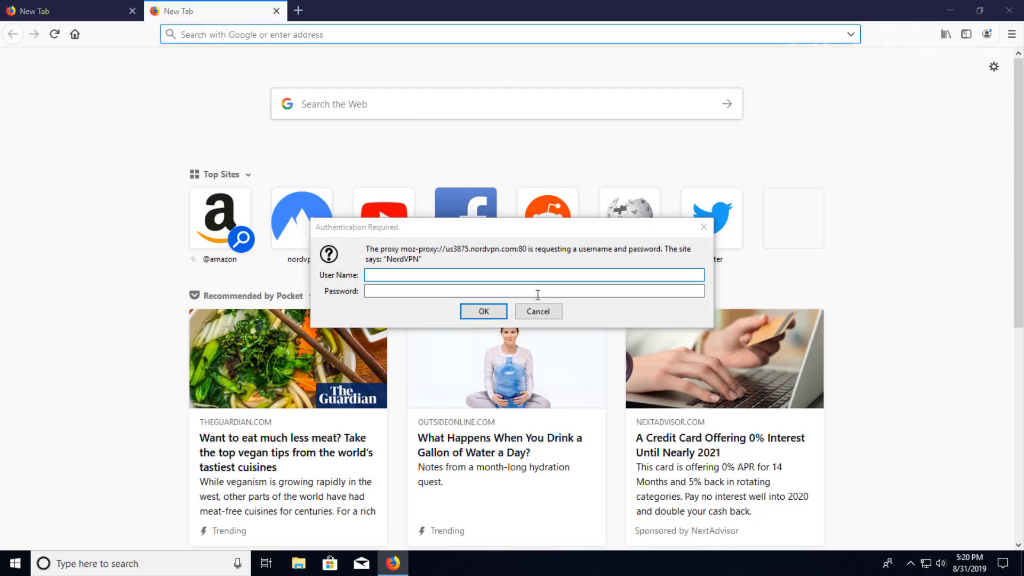
click(541, 311)
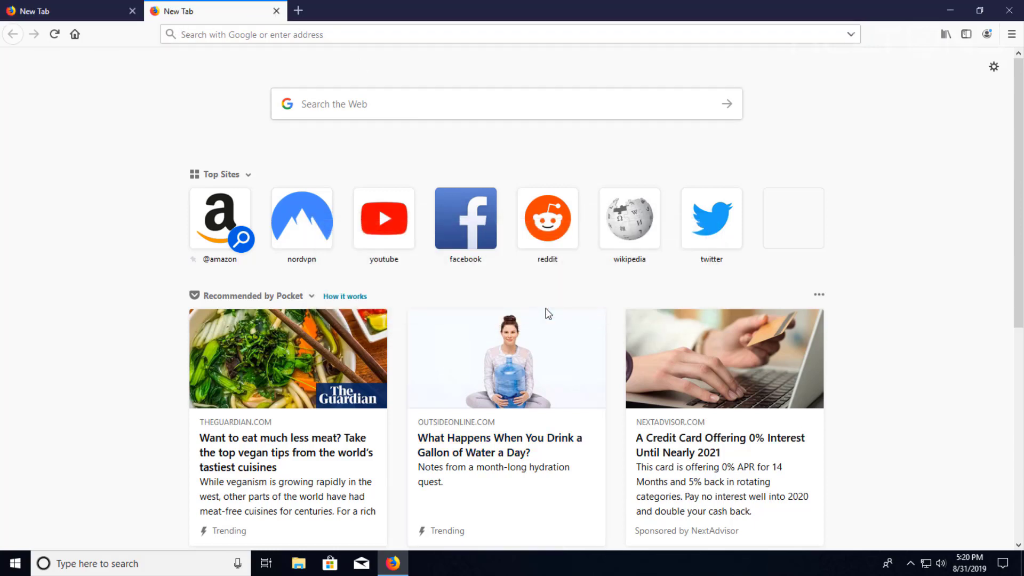
click(277, 34)
text(google.com/)
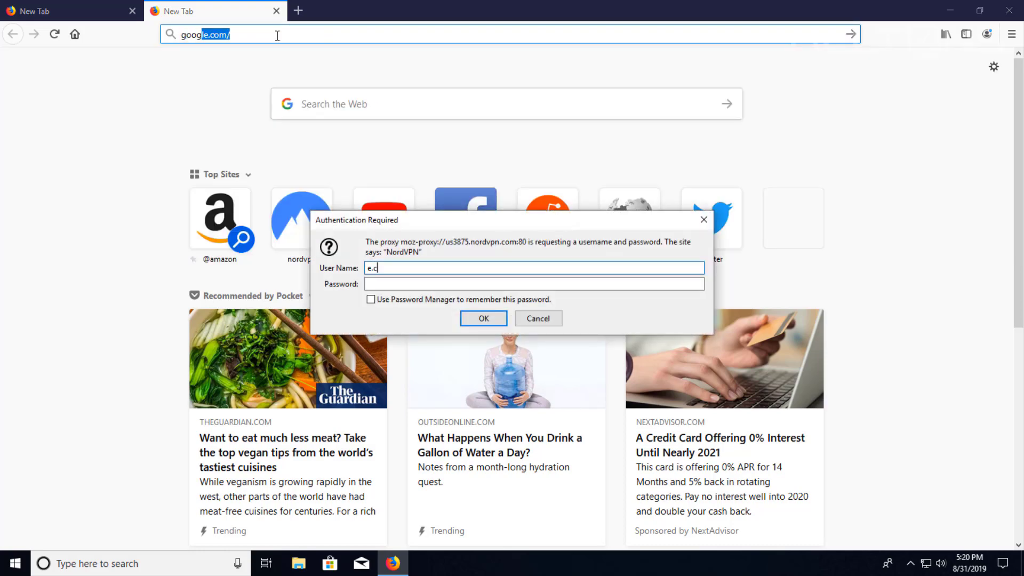
key(ctrl+a)
key(BackSpace)
text(...)
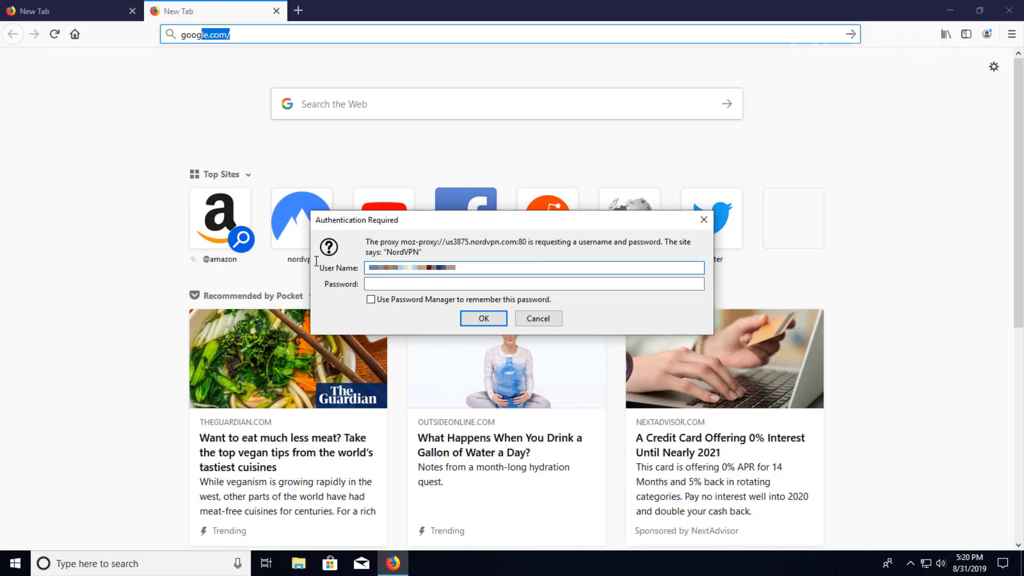
key(Tab)
text(*****)
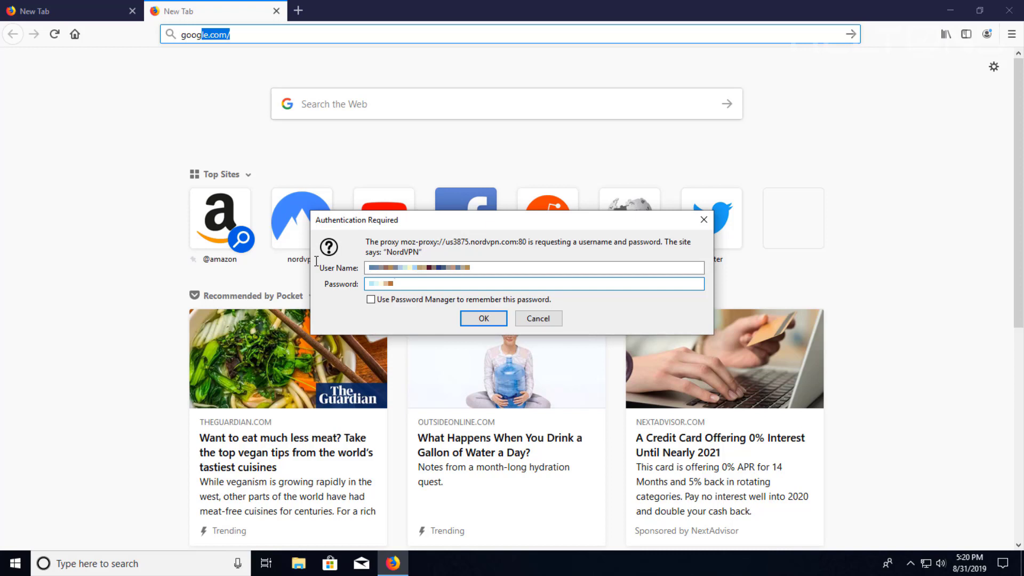
text(***)
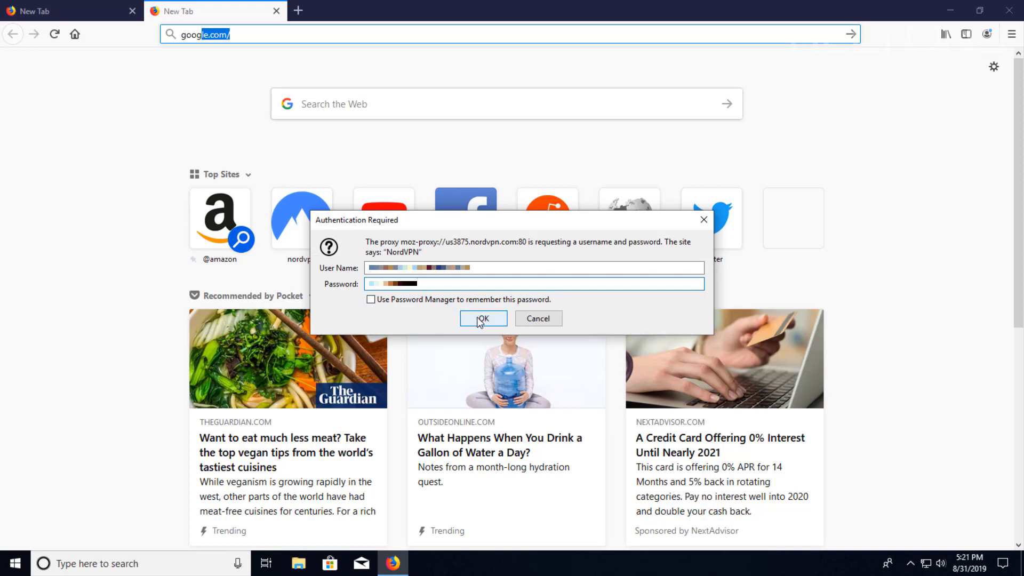
click(482, 318)
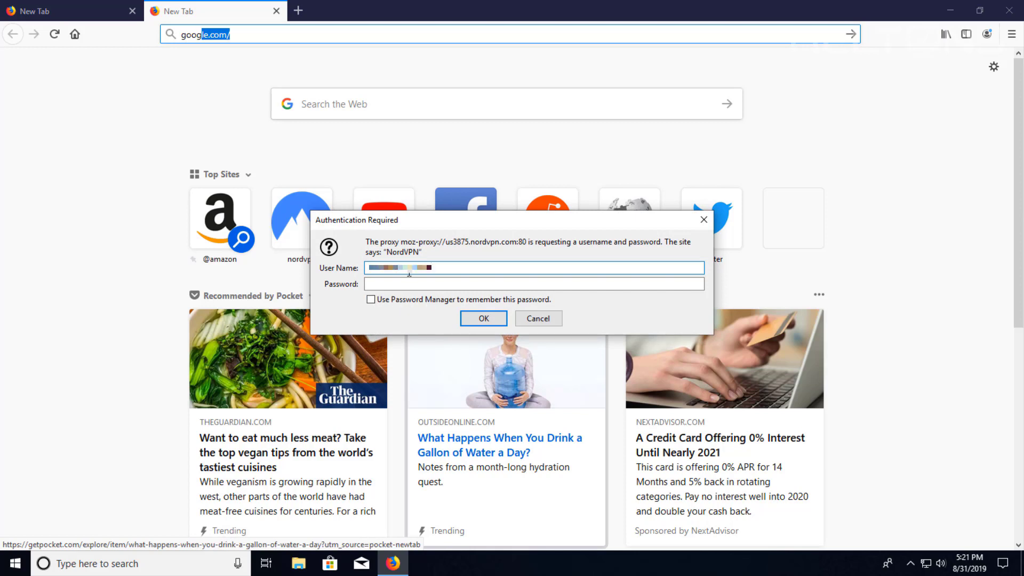
Step: Re-enter the service credentials at the second login prompt so Google loads
text(om)
key(Tab)
text(*)
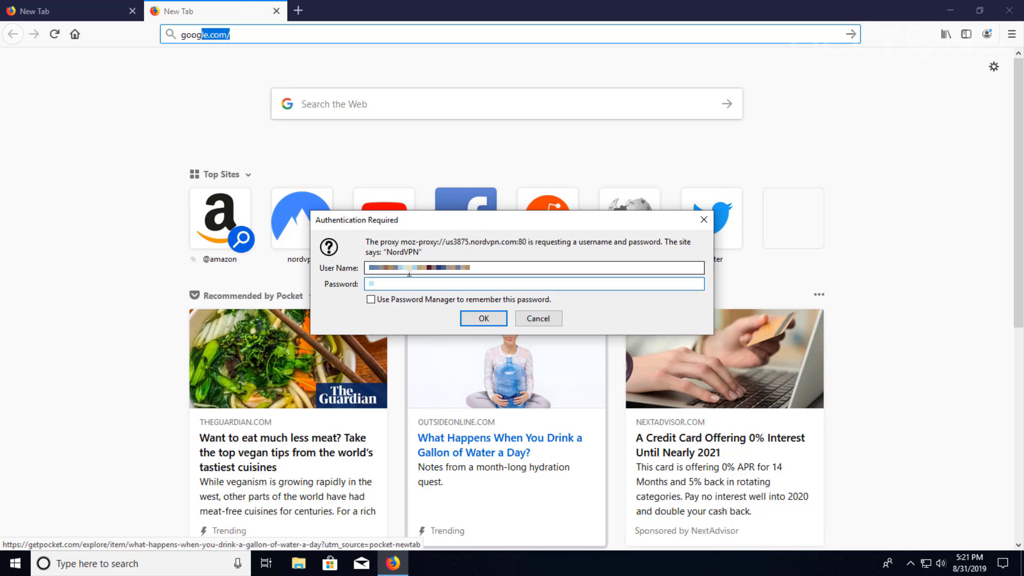
text(***)
click(466, 315)
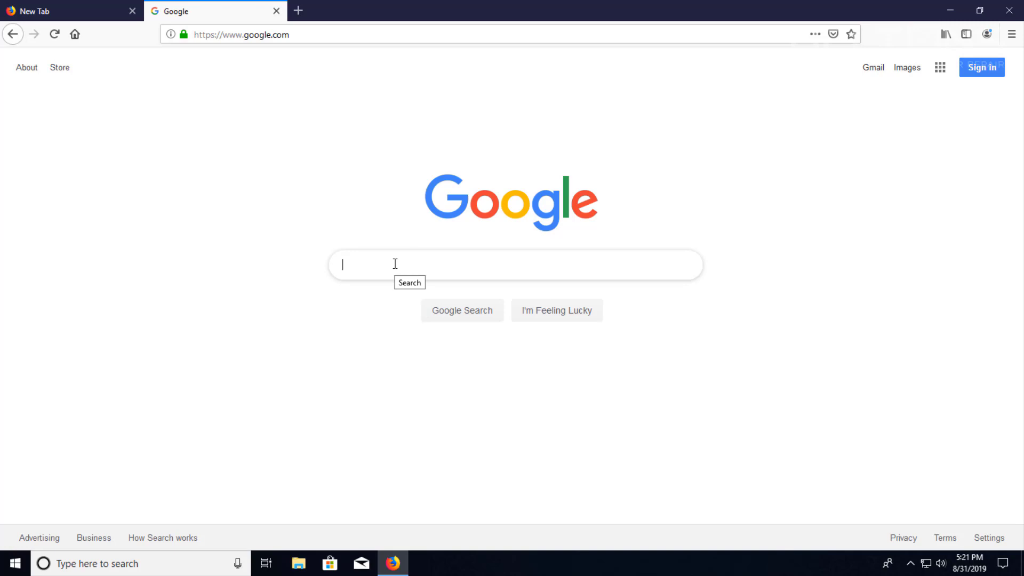
Step: Search nordvpn, open nordvpn.com to see Status: Protected, then go back
text(nordvpn)
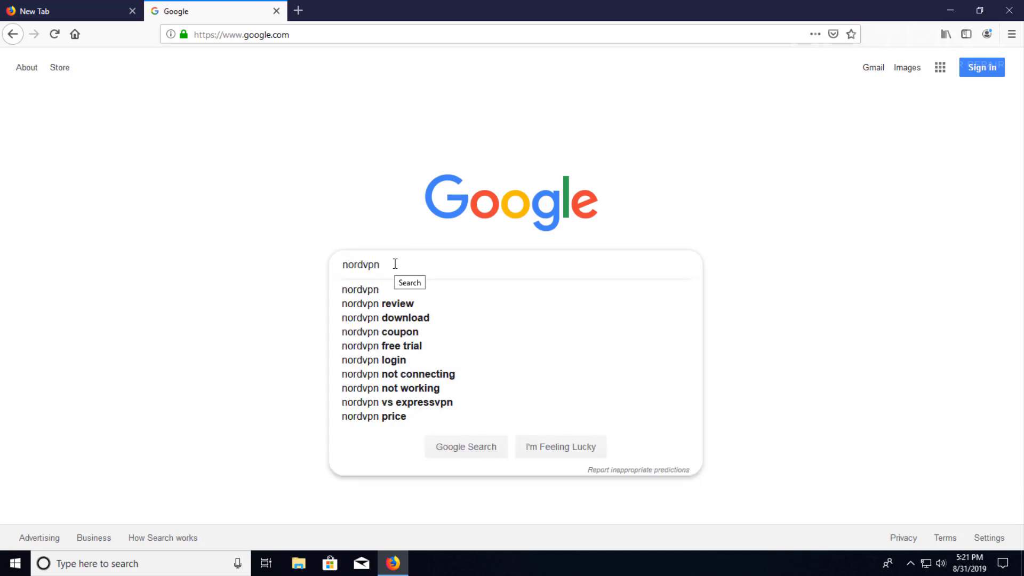
key(Return)
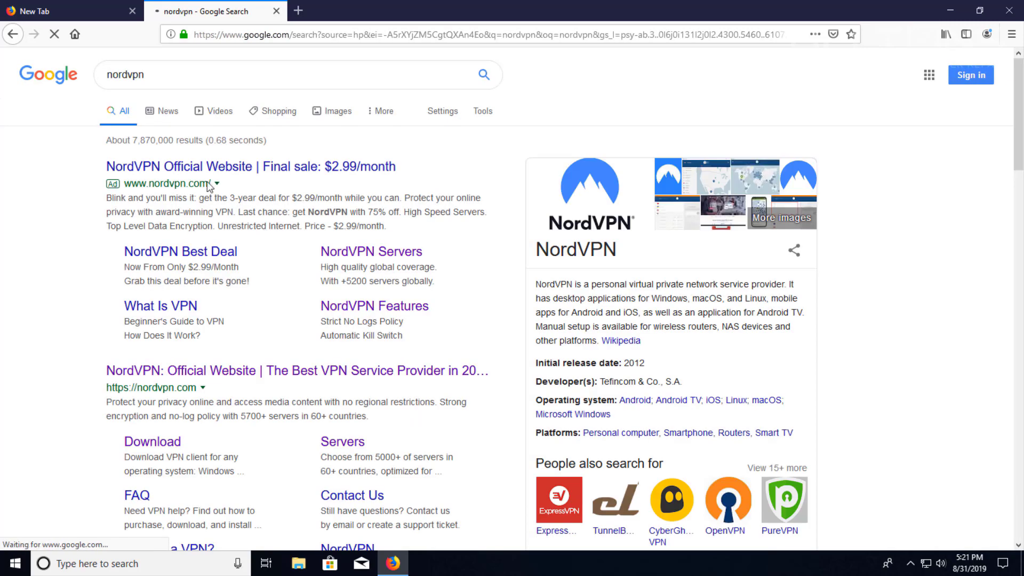
click(170, 371)
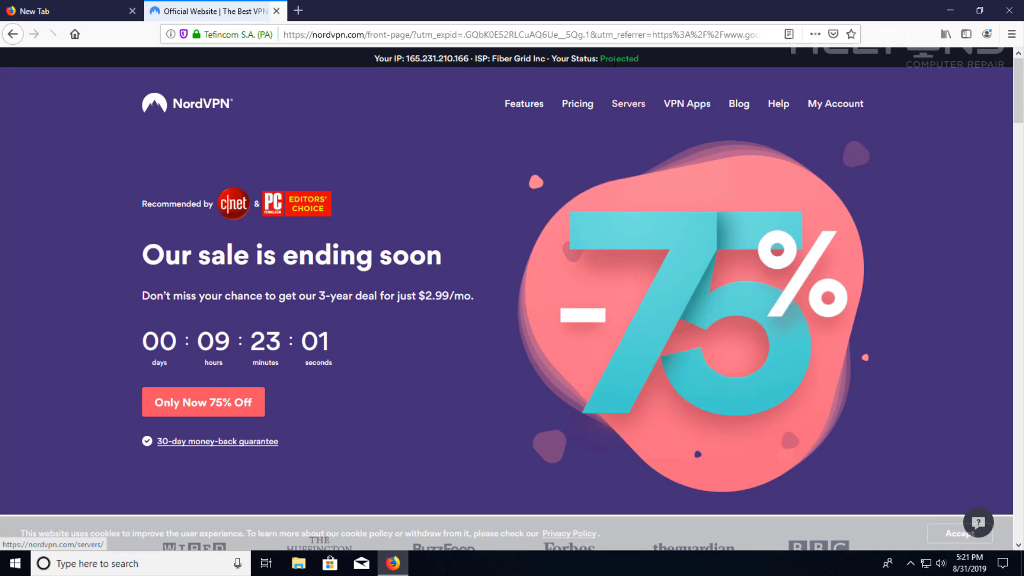
click(12, 33)
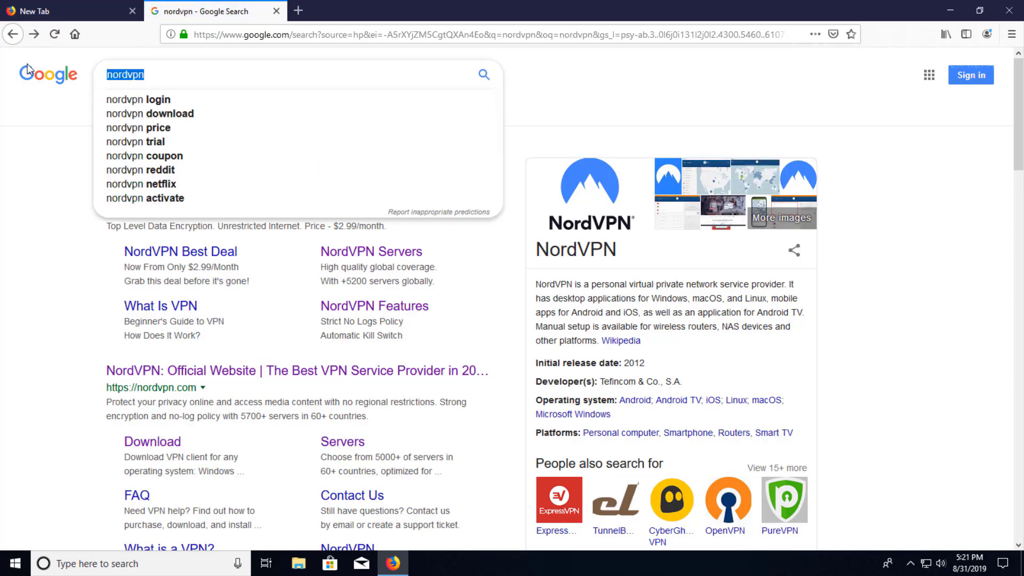
Step: Search Google for 'whats my ip', then close that tab
text(g)
key(BackSpace)
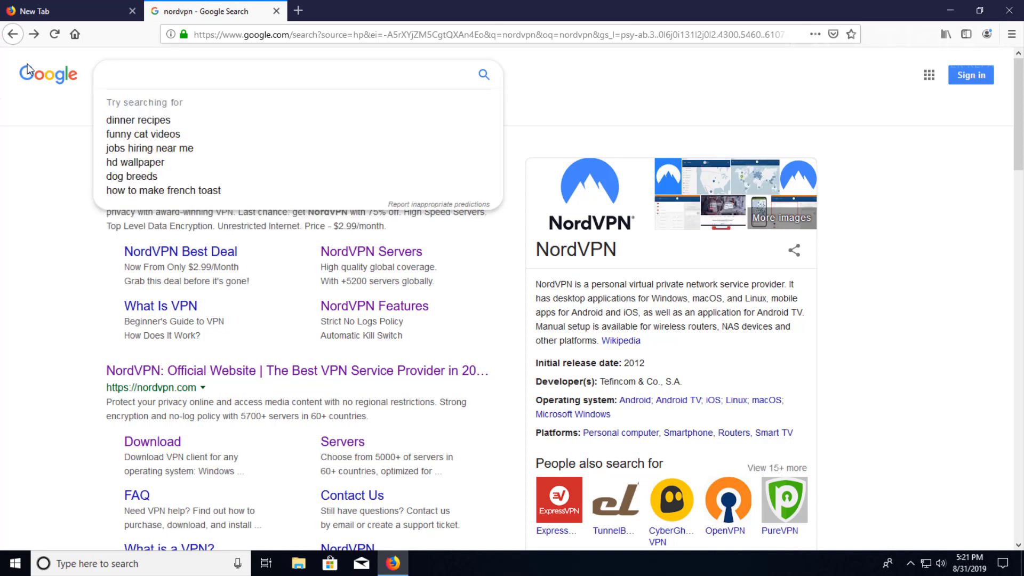
text(whats my ipo)
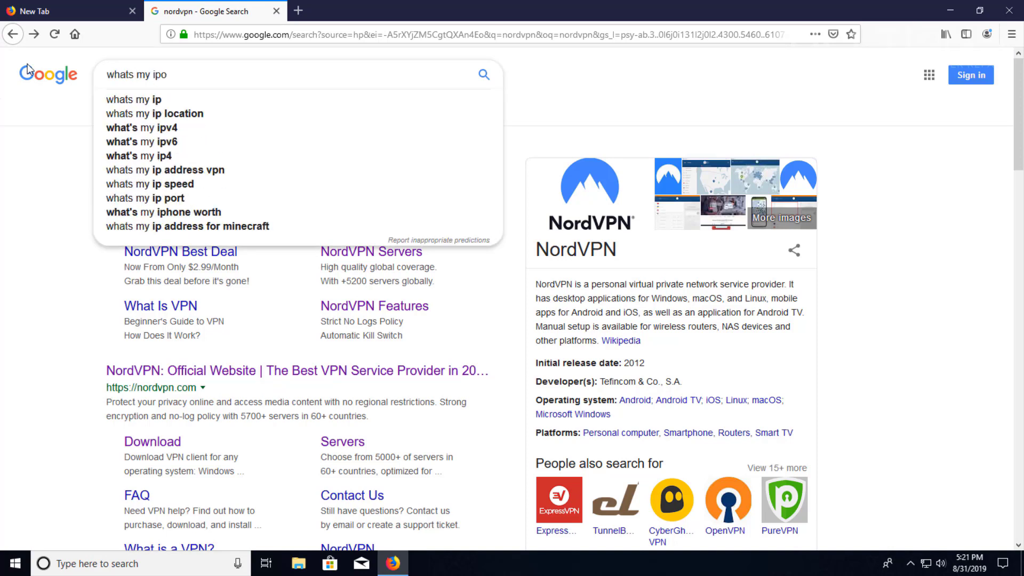
key(BackSpace)
key(Return)
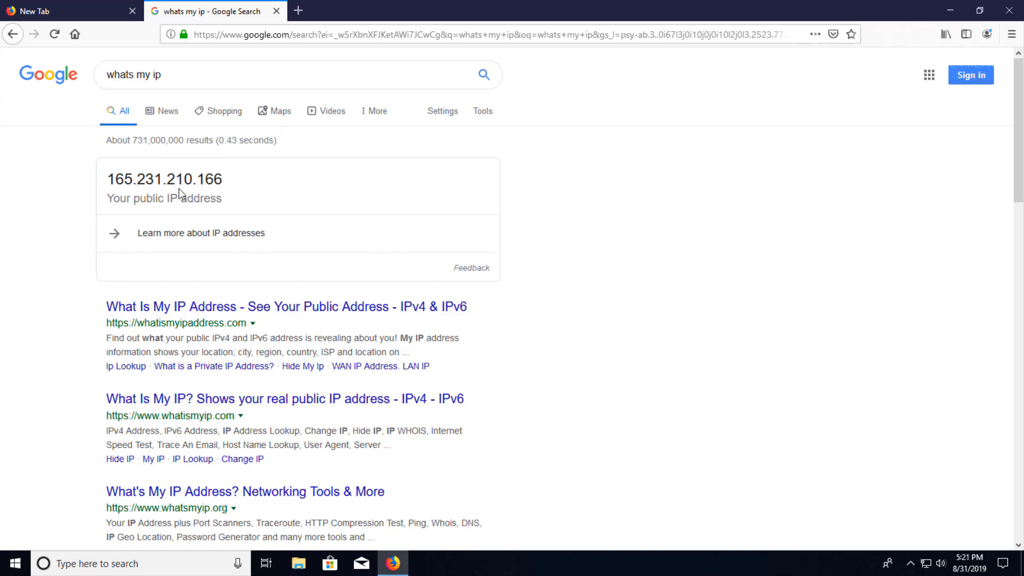
click(276, 11)
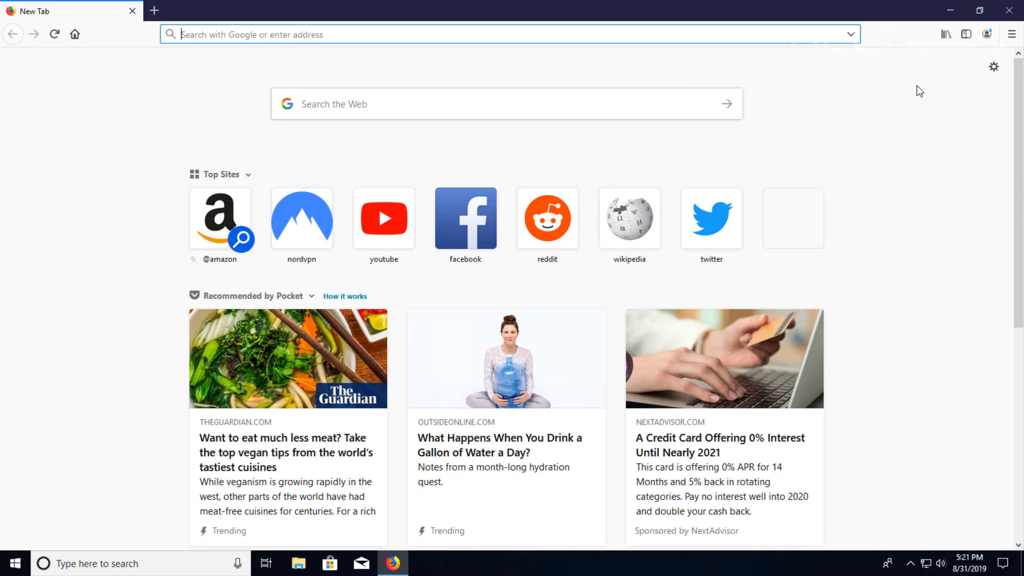
Step: In Options > Network Settings, replace Manual proxy configuration with No proxy and confirm with OK
click(1012, 35)
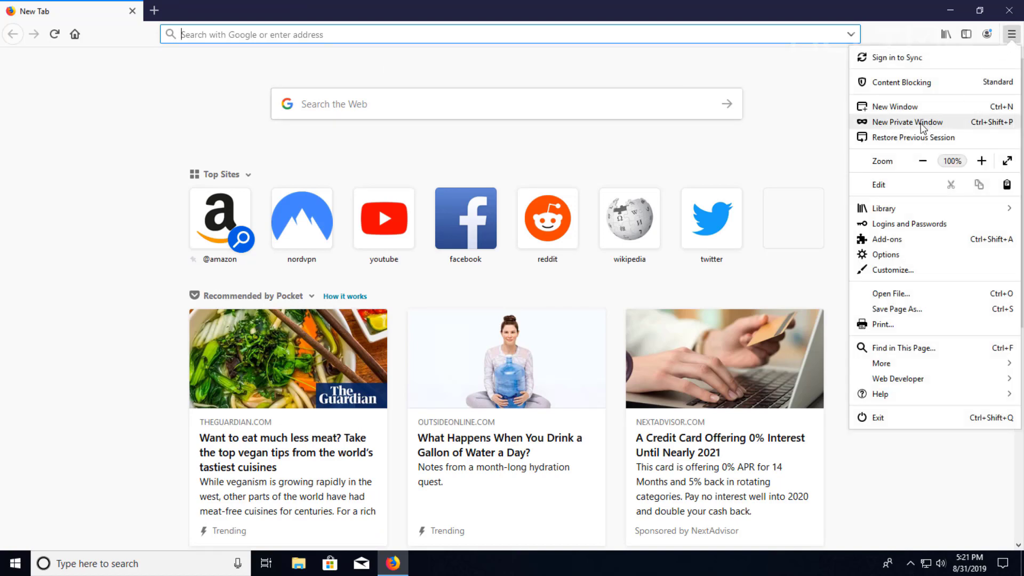
click(899, 254)
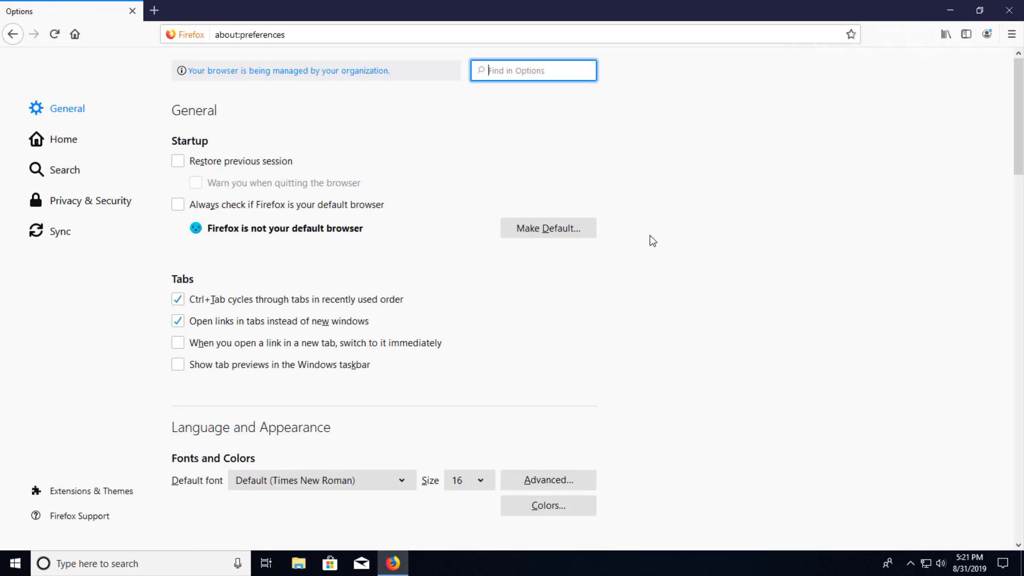
scroll(655, 245, down, 6)
scroll(656, 243, down, 10)
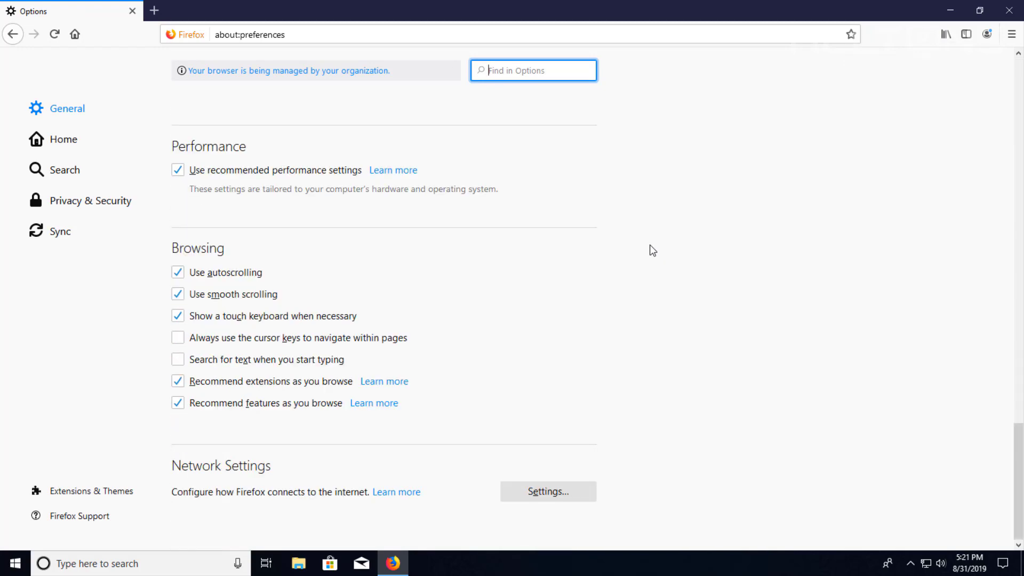
click(524, 494)
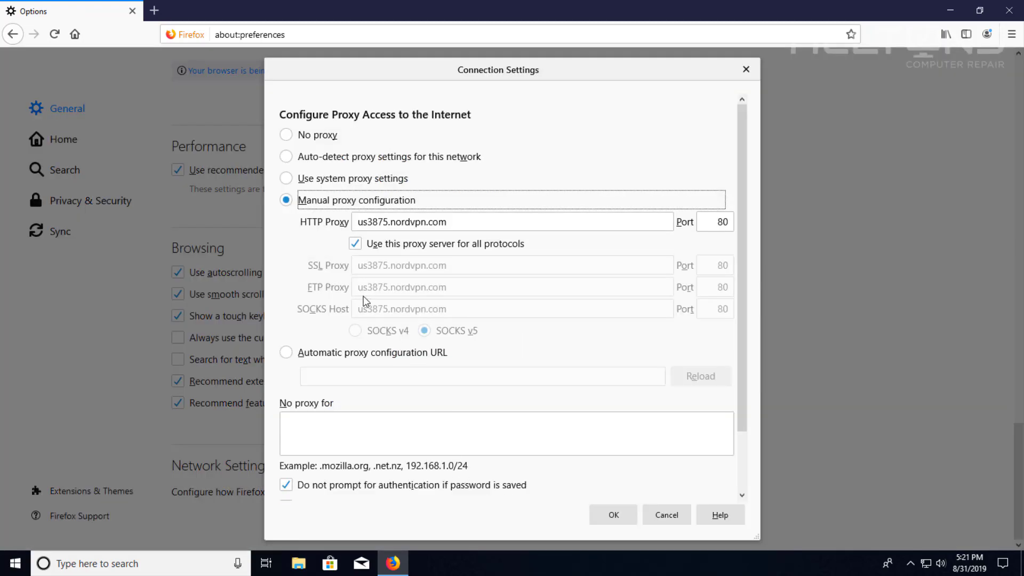
click(305, 180)
click(287, 135)
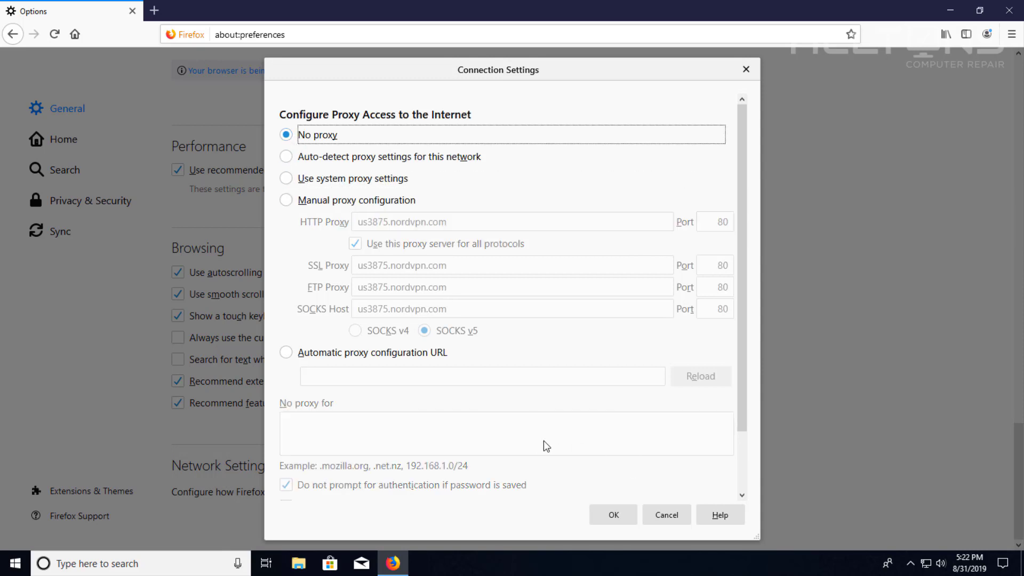
click(613, 514)
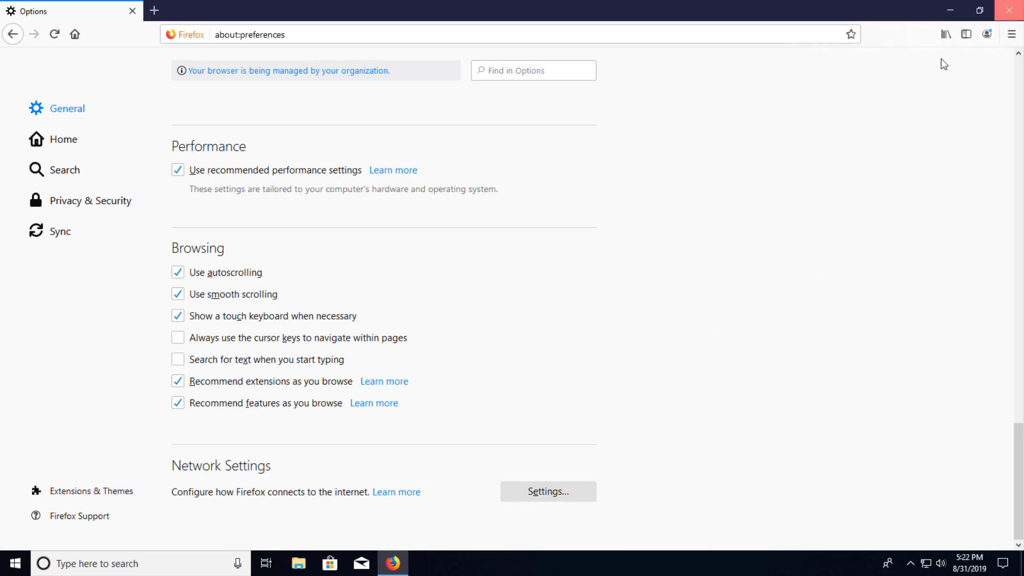
Step: Restart Firefox, load google.com with no proxy login, then close the browser
click(1009, 11)
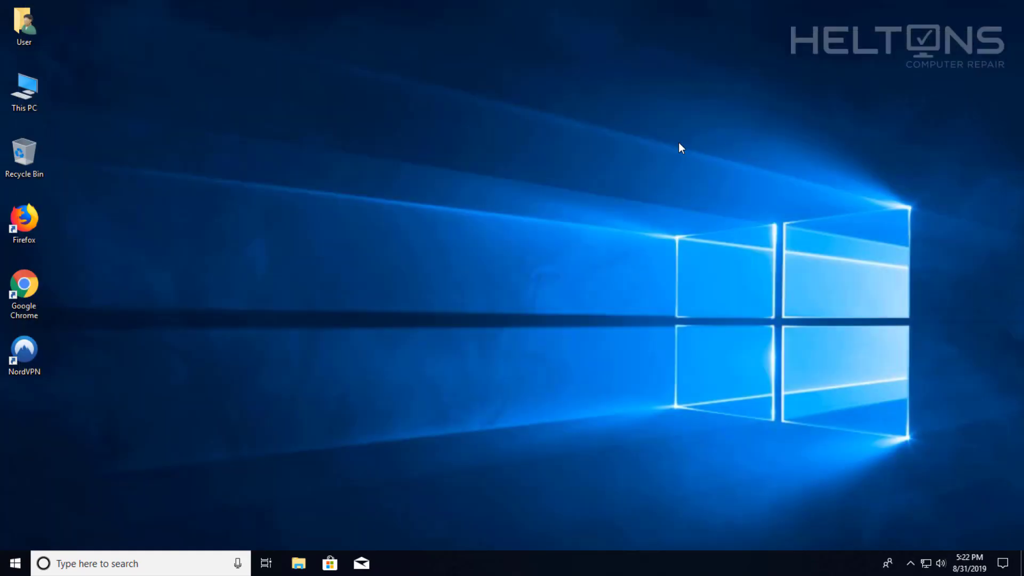
double_click(39, 224)
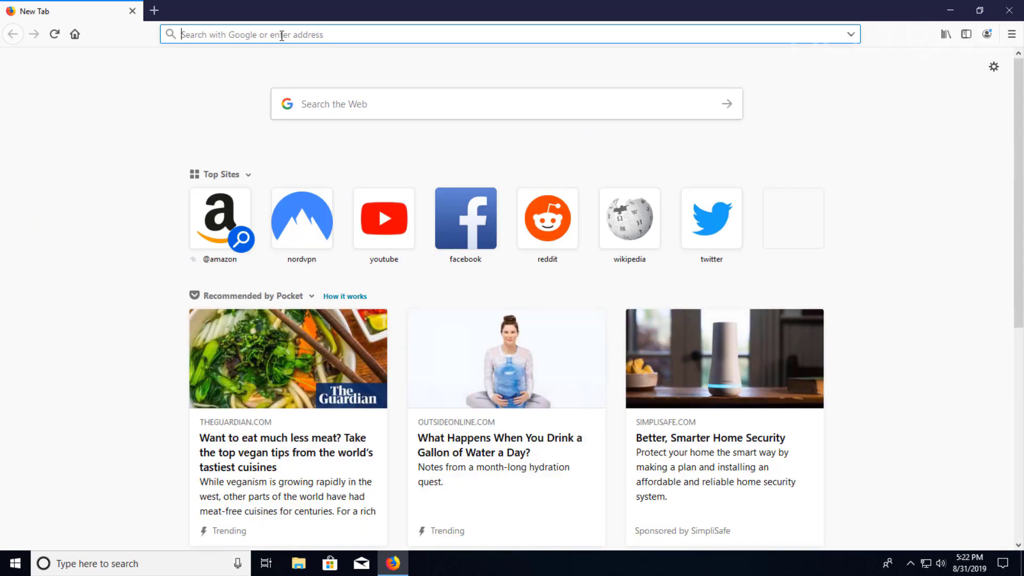
text(google.com/)
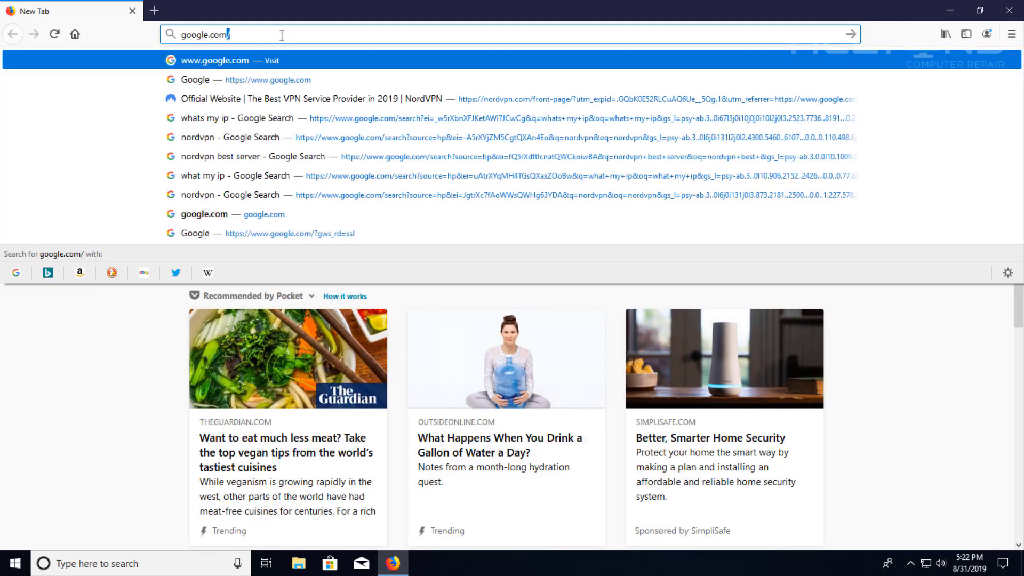
key(Return)
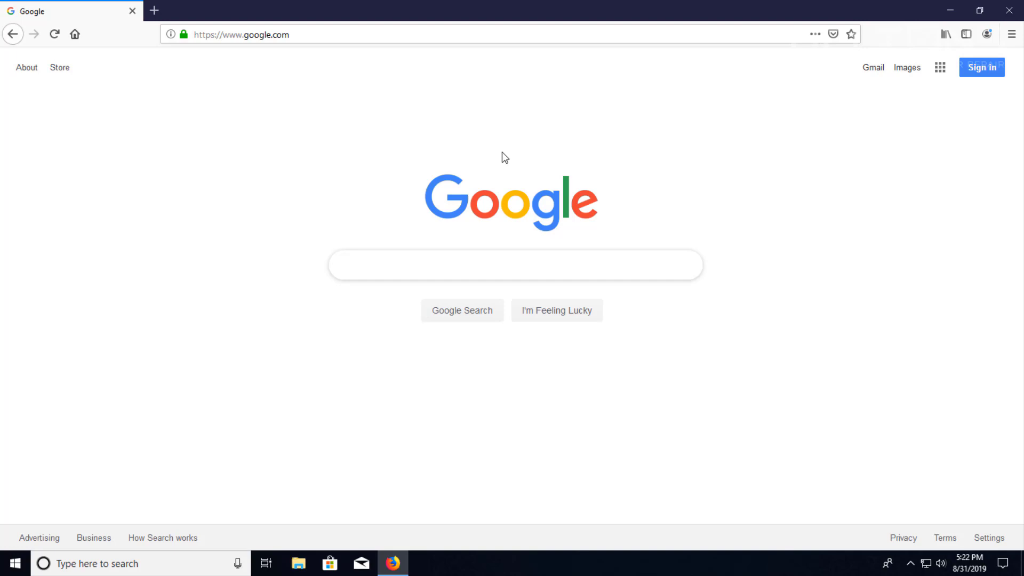
click(1008, 10)
click(494, 188)
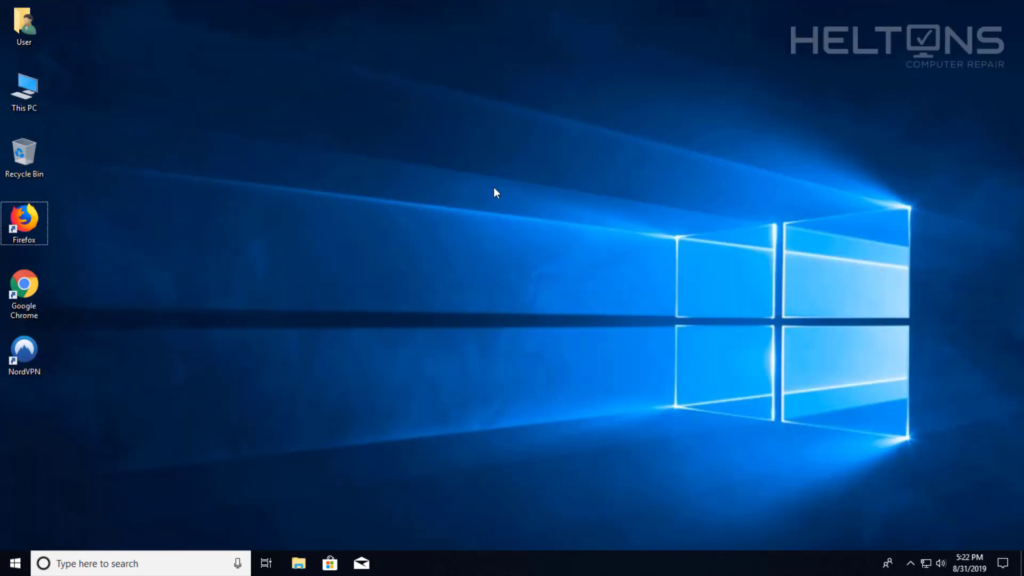